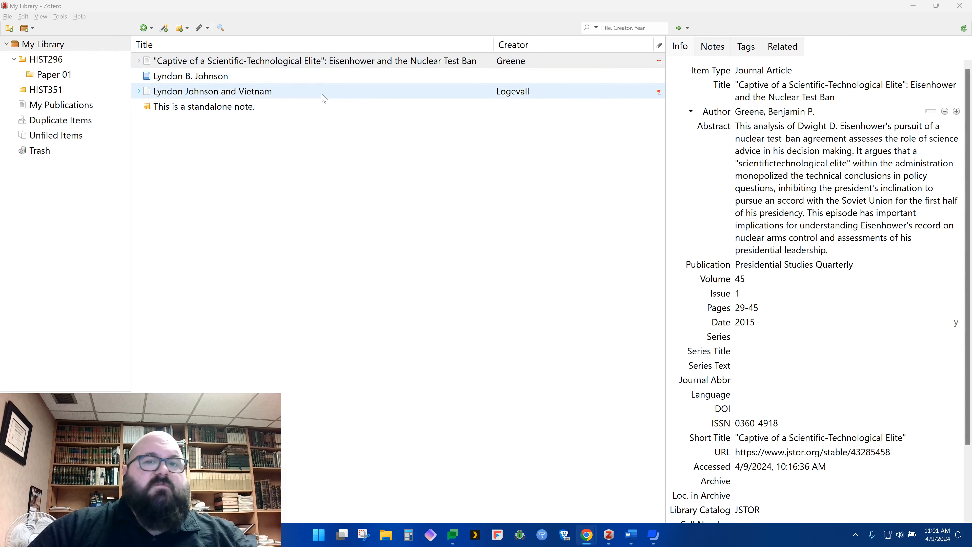
Switch to Word and display the Zotero add-in's citation commands.
left_click(631, 535)
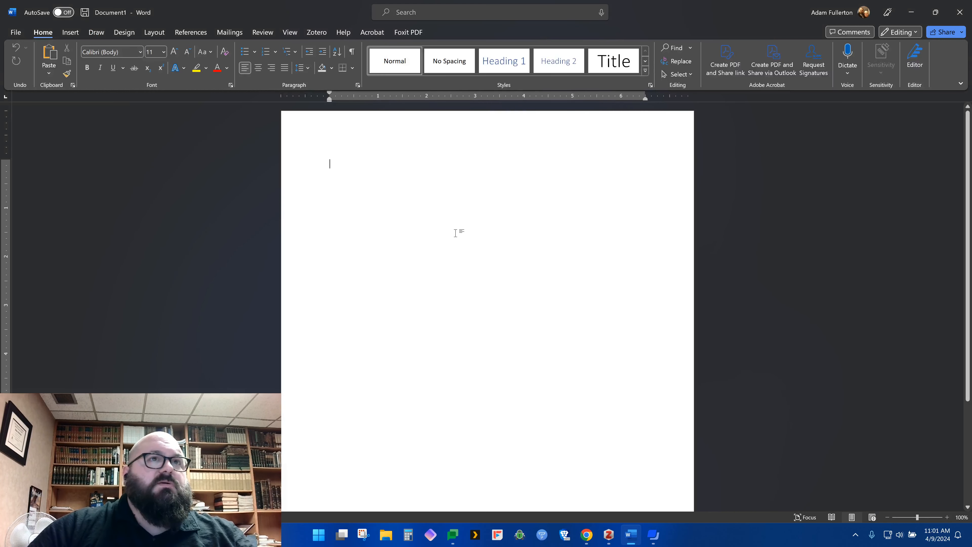
left_click(313, 33)
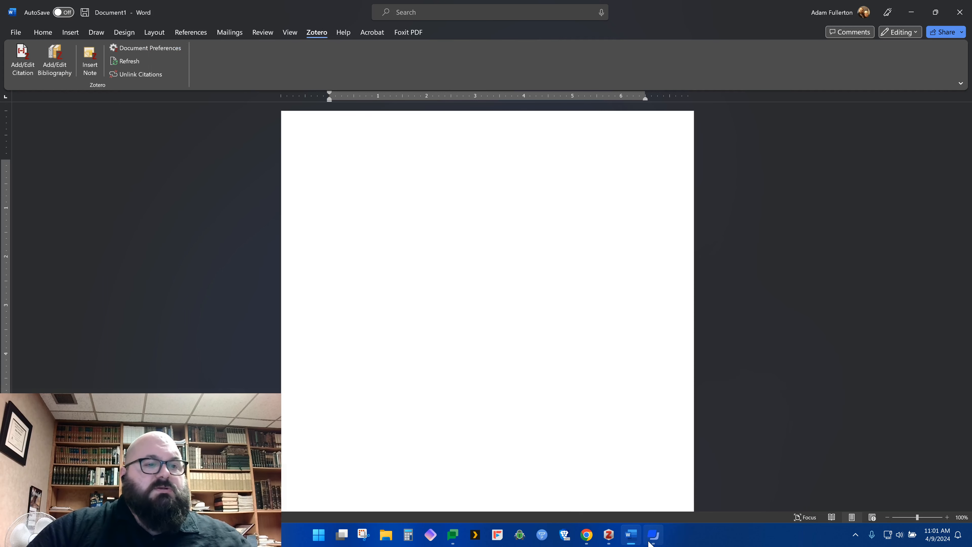
left_click(654, 535)
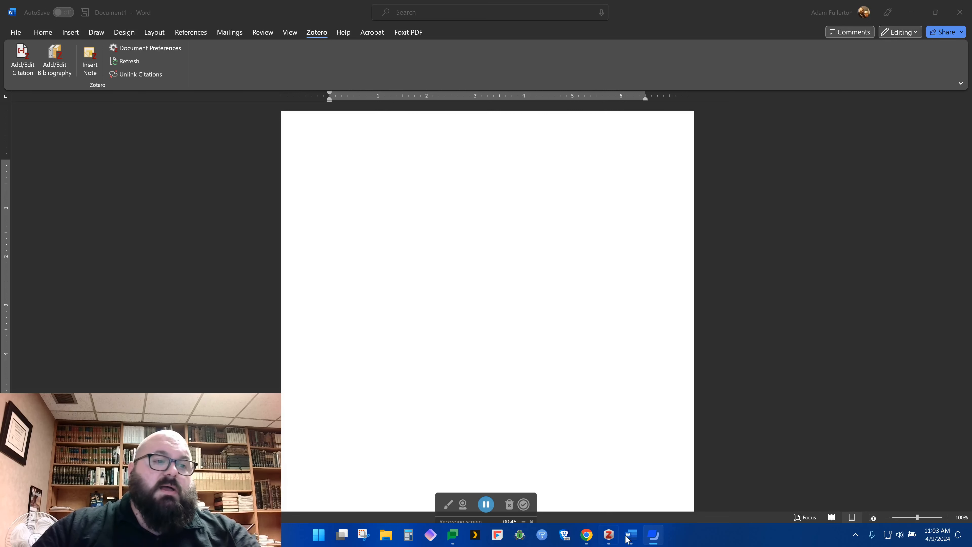
Switch to Zotero and check the Microsoft Word add-in's installation status in the Cite preferences for word processors.
mouse_move(612, 540)
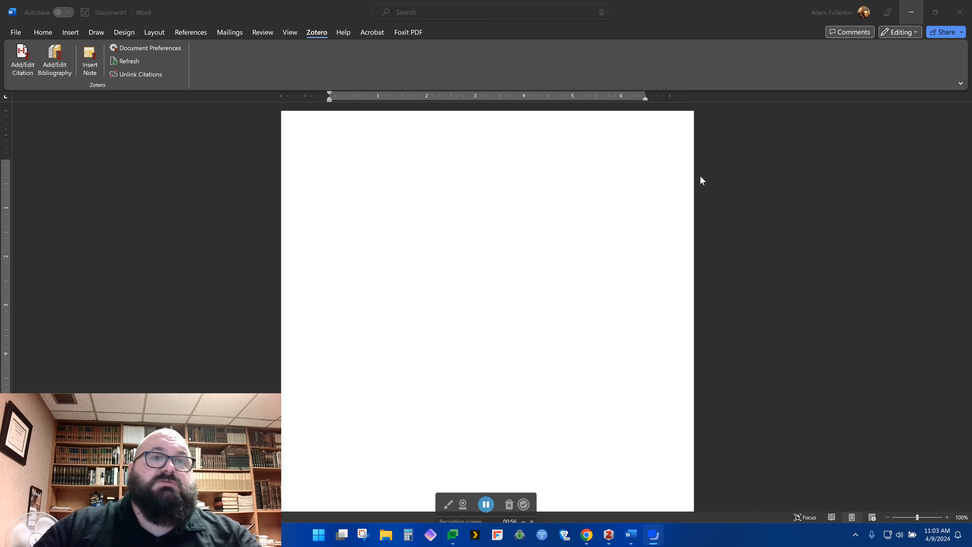
left_click(613, 537)
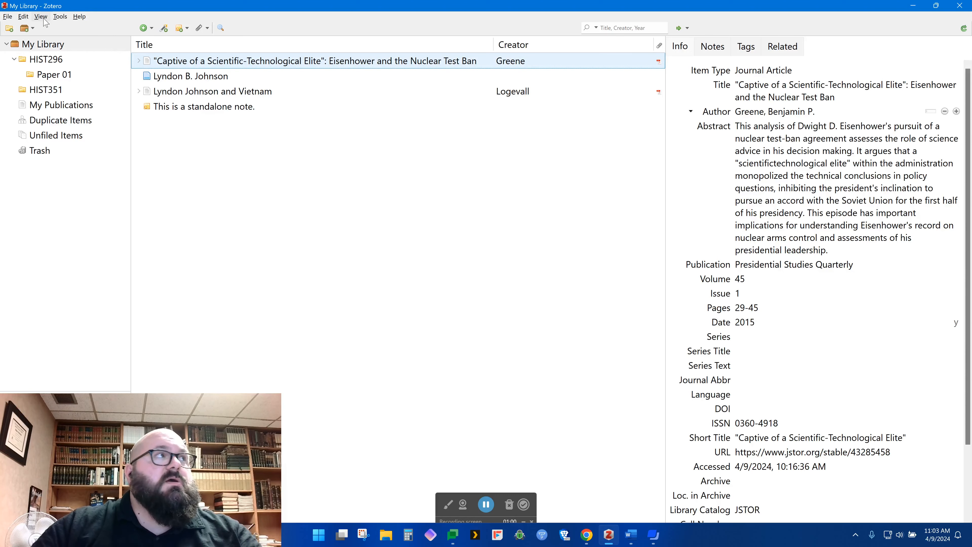
left_click(24, 17)
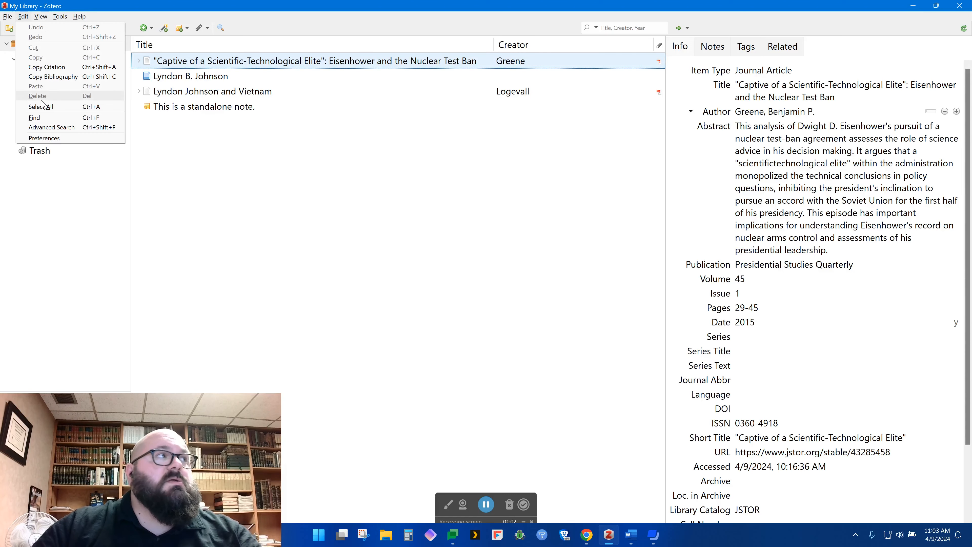
left_click(48, 139)
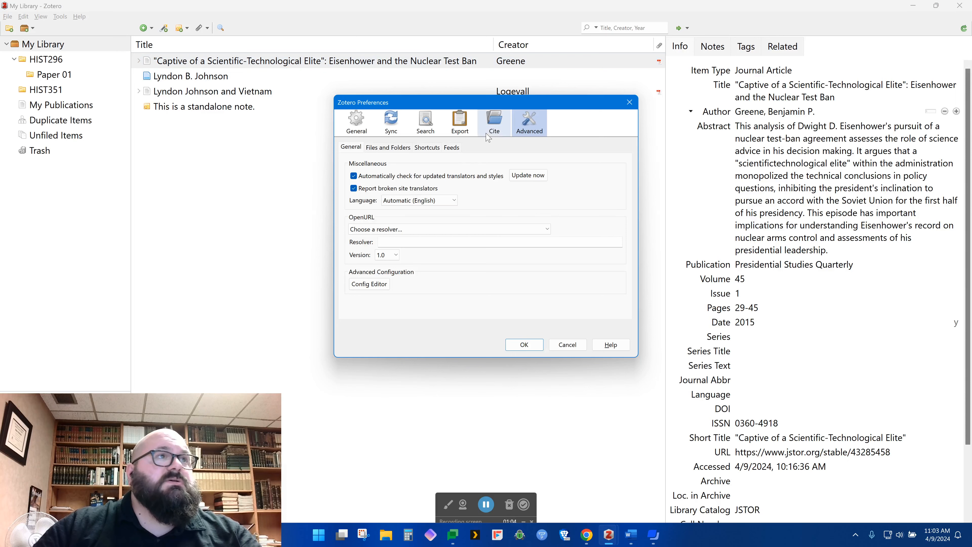
left_click(494, 122)
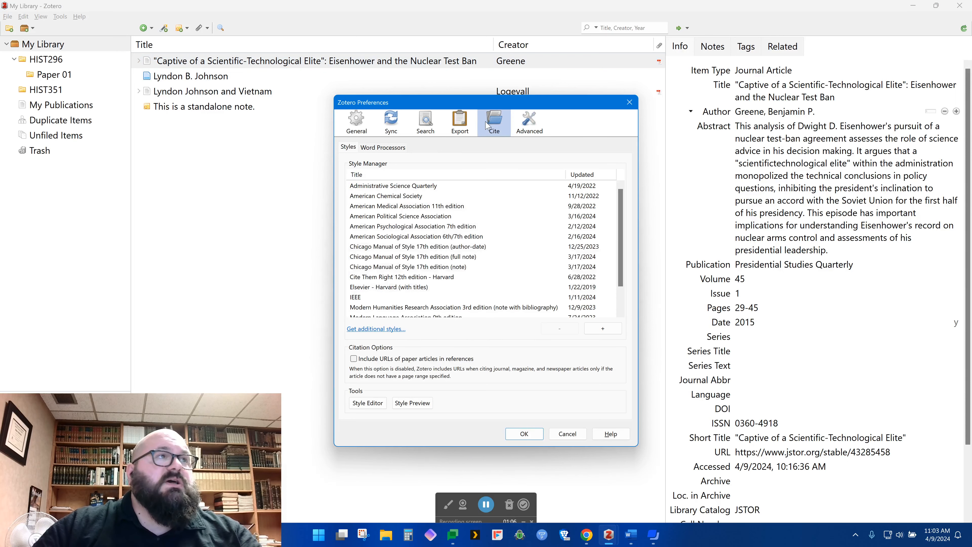
left_click(390, 152)
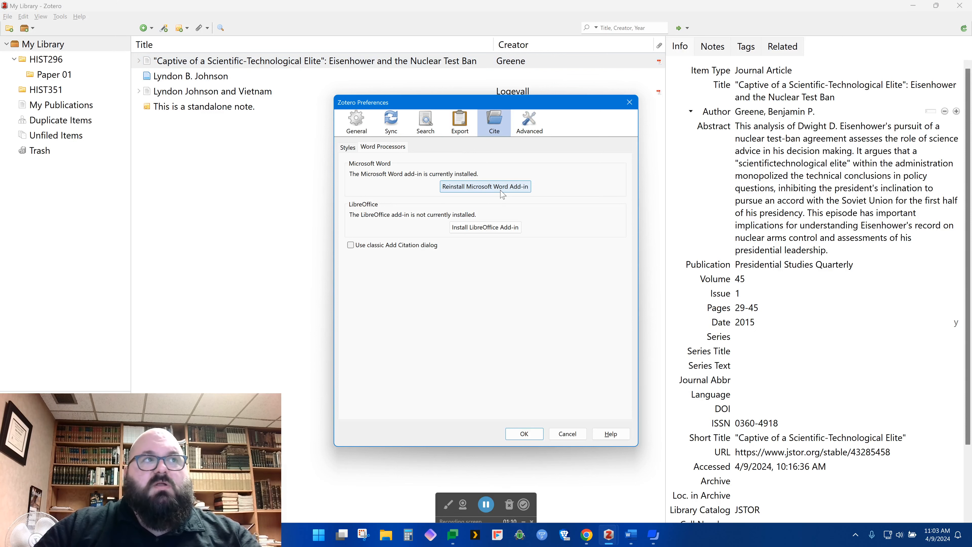
left_click(566, 434)
Check Zotero's installed extensions for the Word for Windows integration in the Add-ons Manager, then close it.
left_click(60, 17)
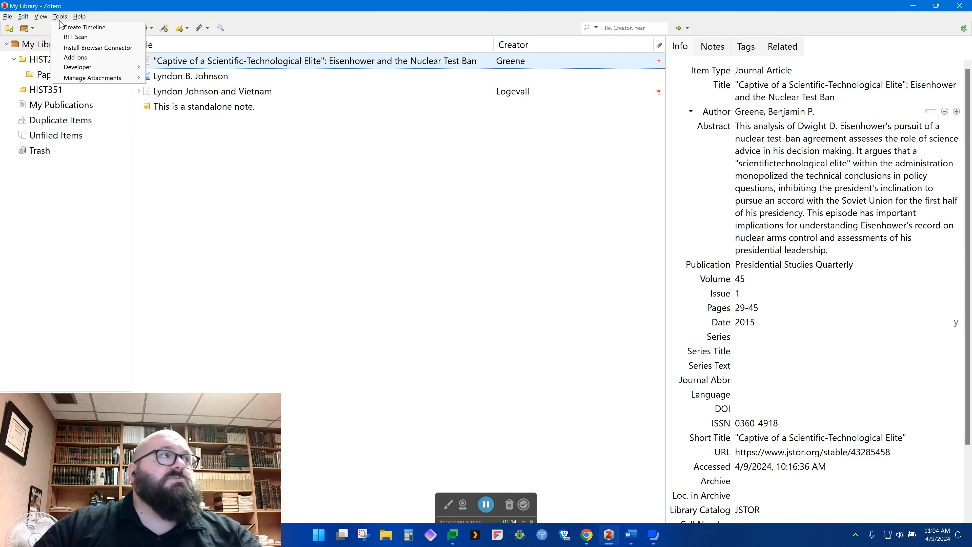
left_click(76, 57)
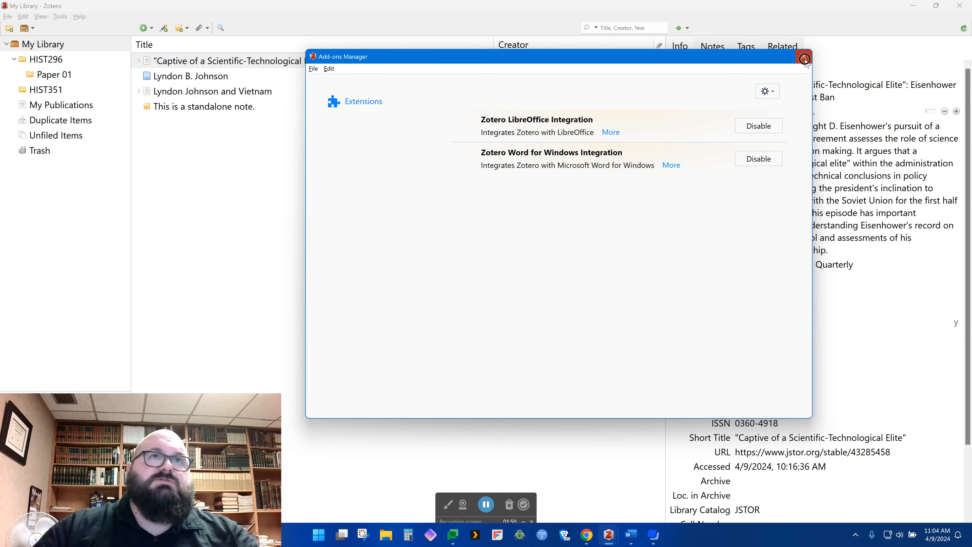
left_click(805, 59)
Switch to Word and write "This is a good sentence that need a citation" in the blank document.
left_click(632, 540)
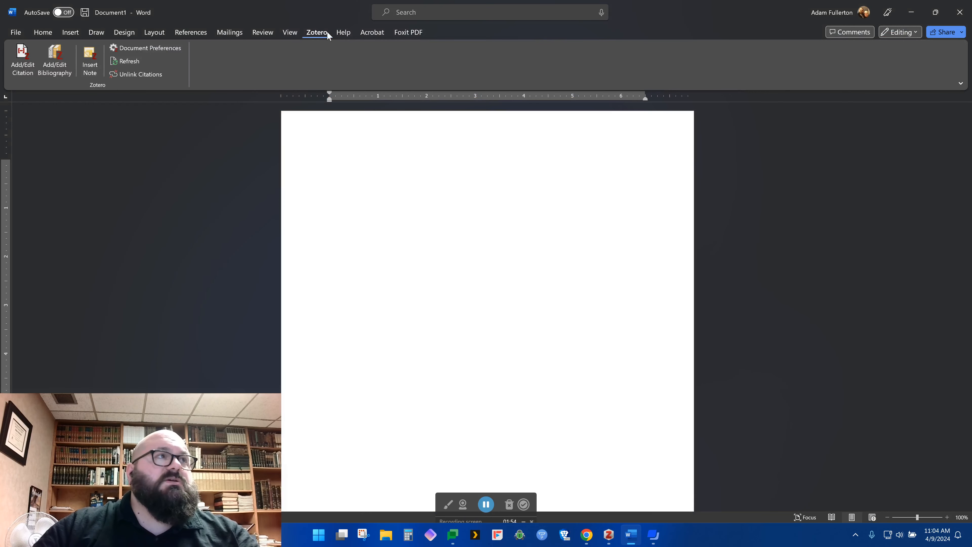
left_click(356, 166)
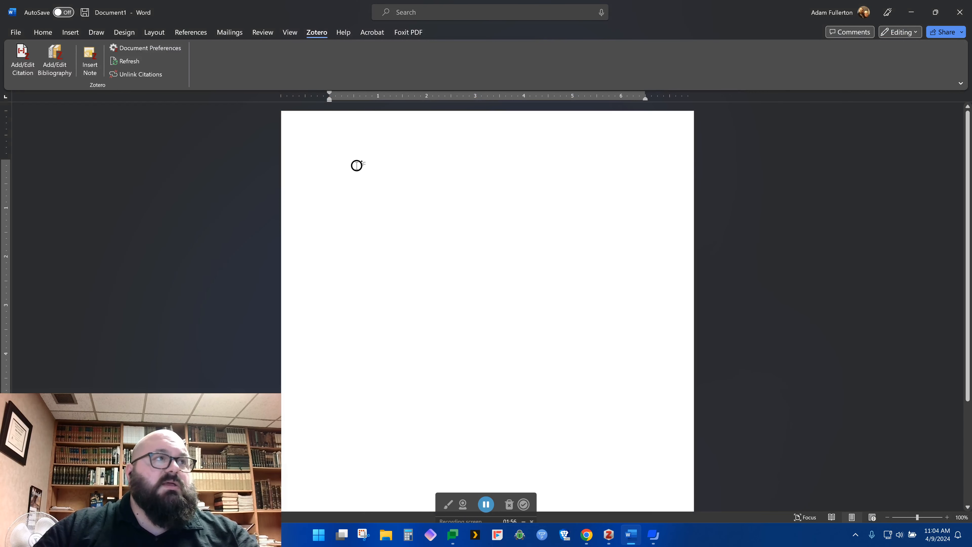
type("T")
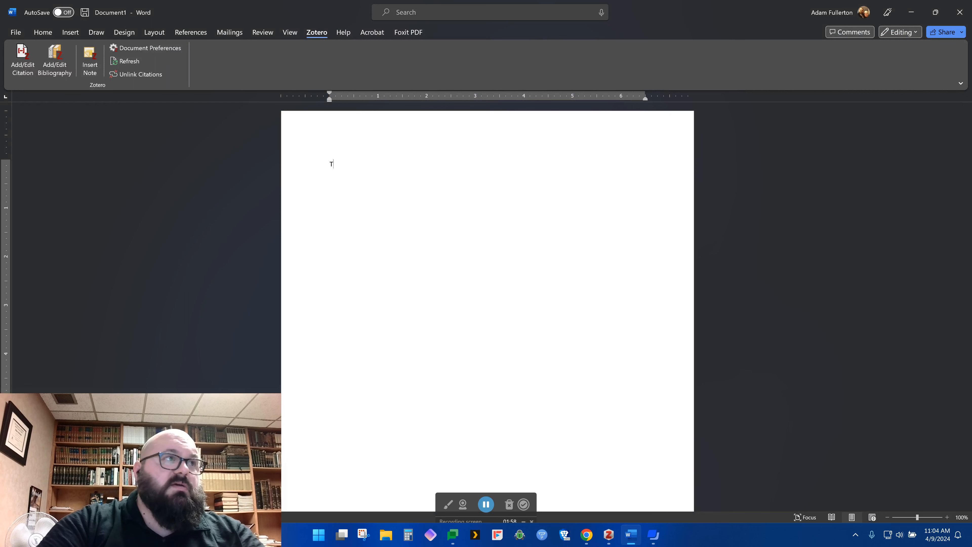
type("his is a good sentence that need a citation")
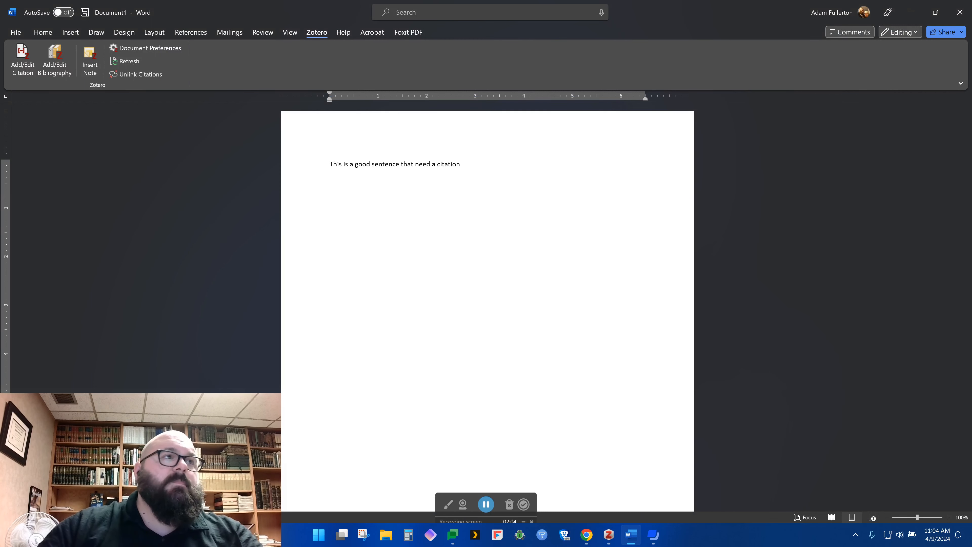
Start a Zotero citation at the sentence's end, using Chicago Manual of Style 17th edition (note) with footnotes stored as fields.
left_click(22, 59)
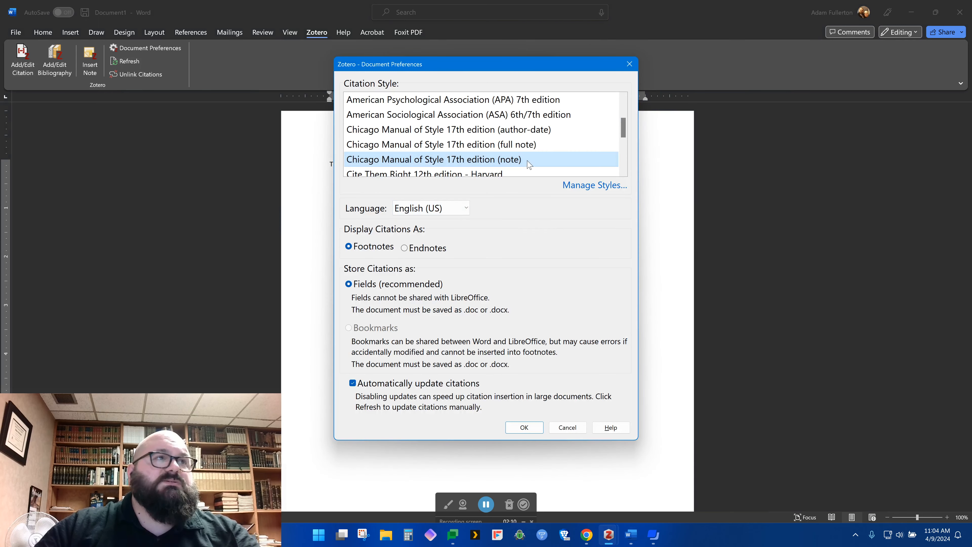
scroll(529, 151, "down", 2)
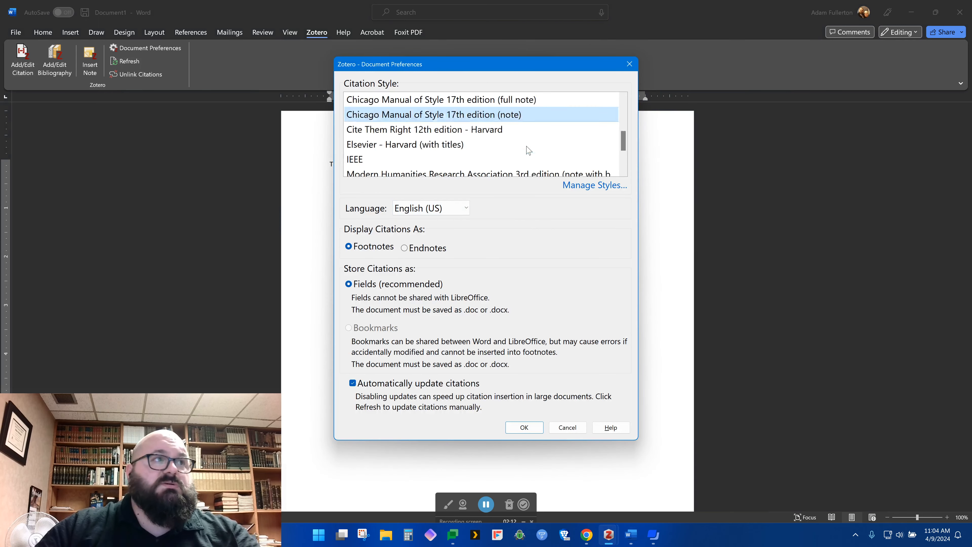
scroll(494, 142, "up", 1)
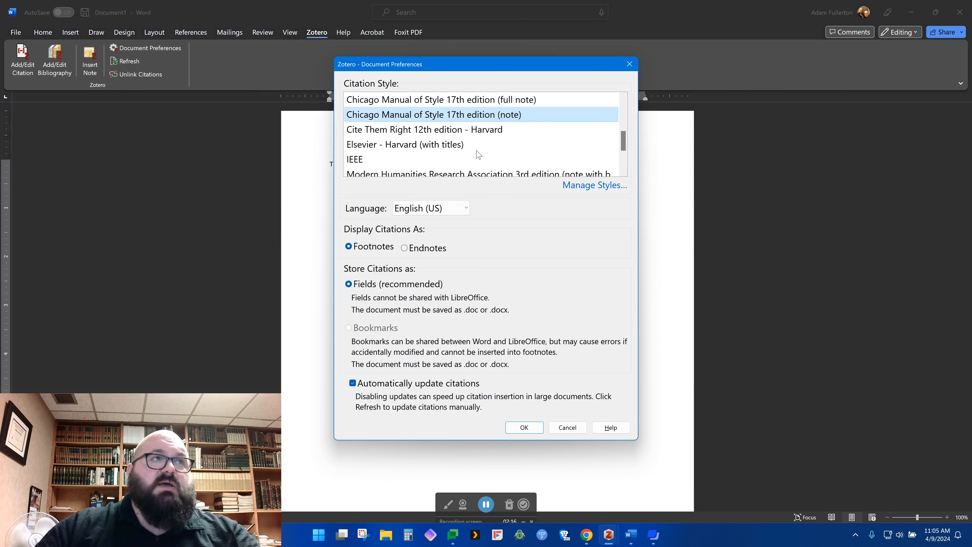
scroll(480, 153, "down", 1)
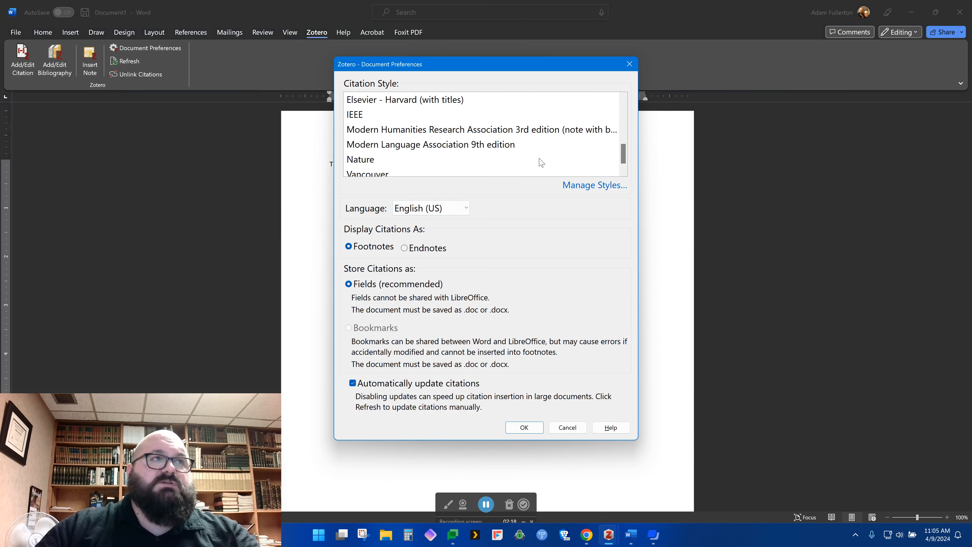
scroll(536, 162, "up", 2)
scroll(494, 119, "up", 1)
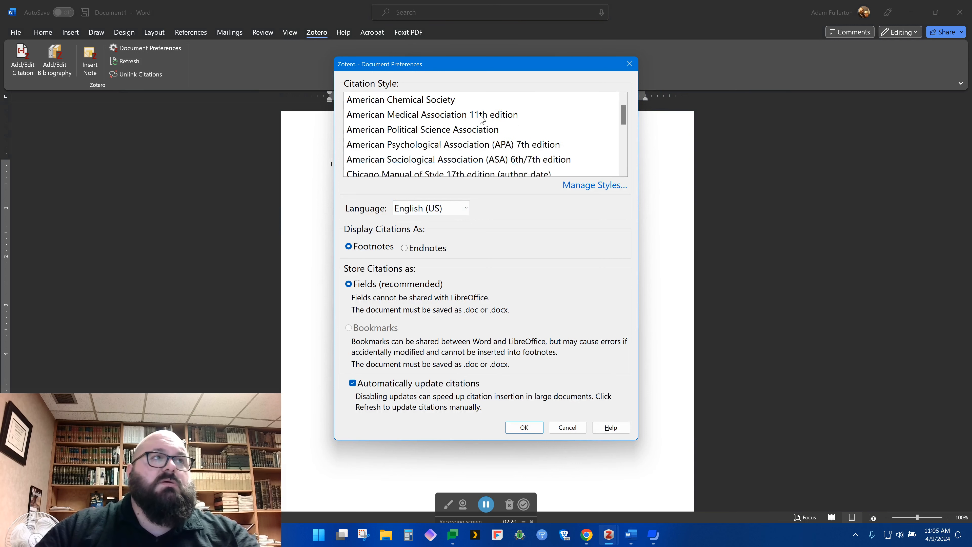
scroll(515, 140, "down", 1)
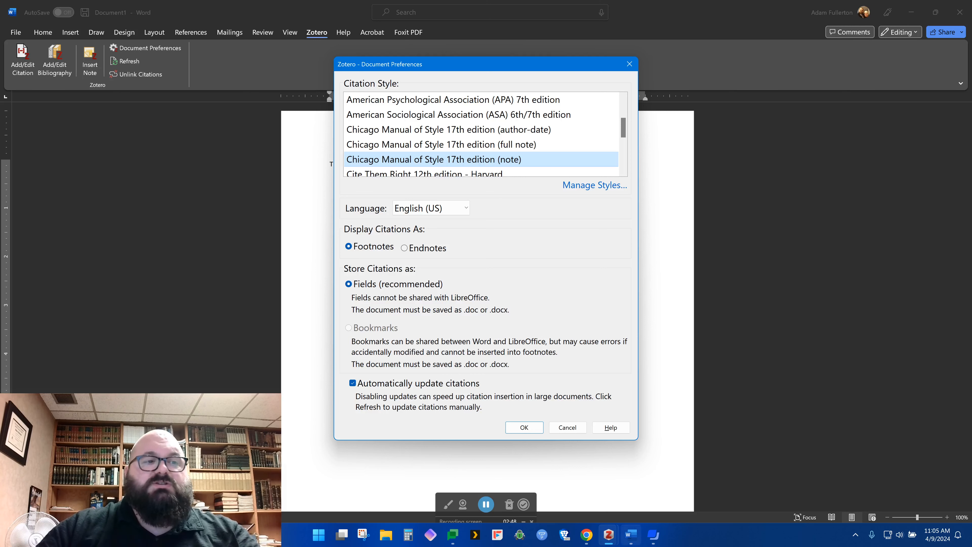
mouse_move(608, 535)
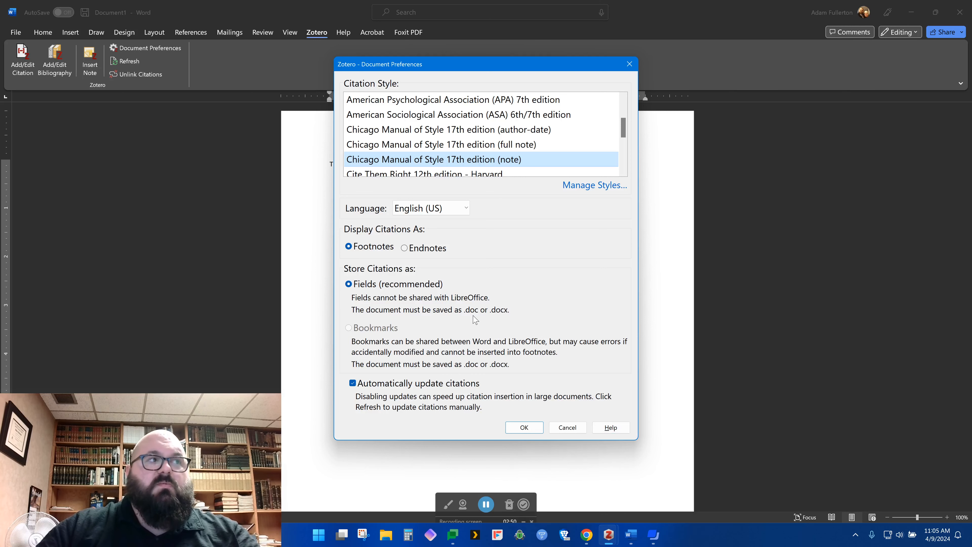
left_click(523, 427)
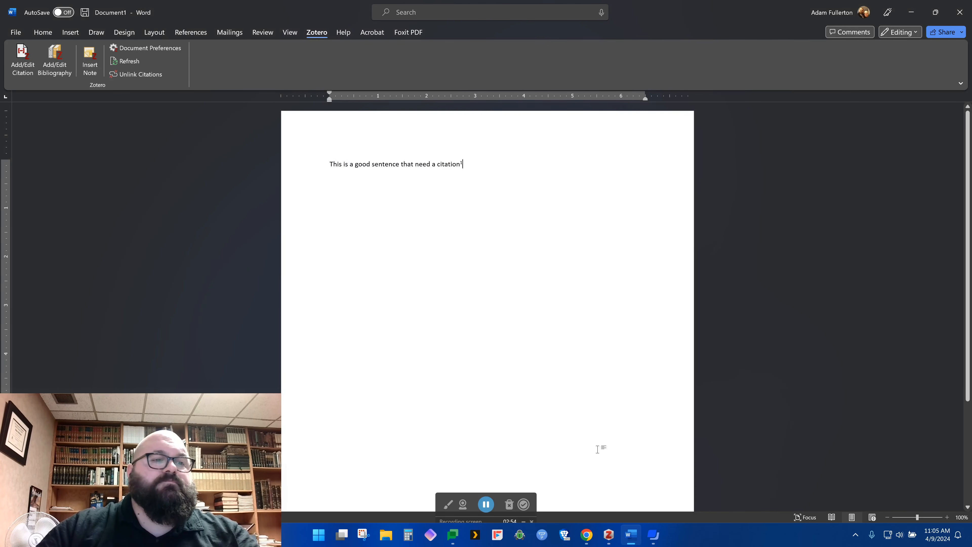
Search the Zotero citation bar for "john" and choose the article "Lyndon Johnson and Vietnam" as the source.
left_click(610, 538)
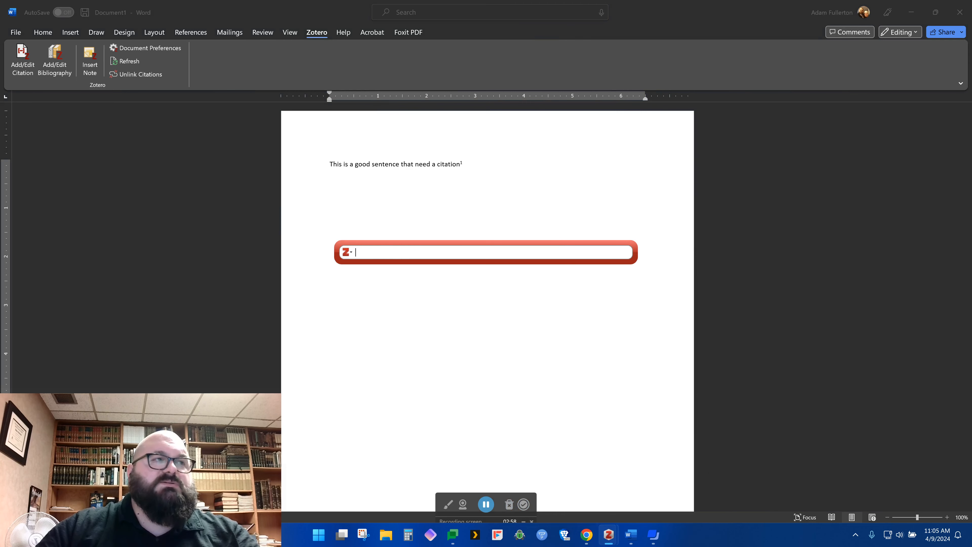
mouse_move(612, 536)
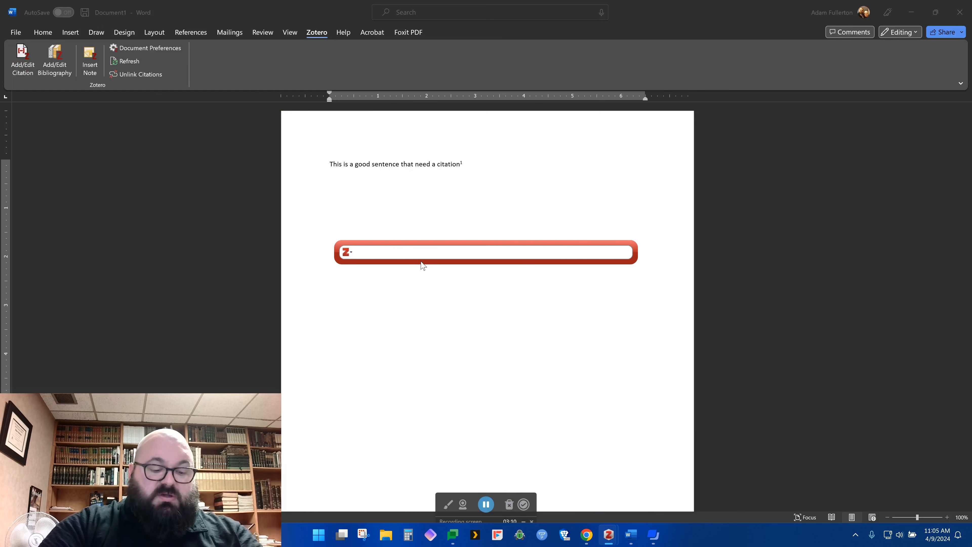
type("john")
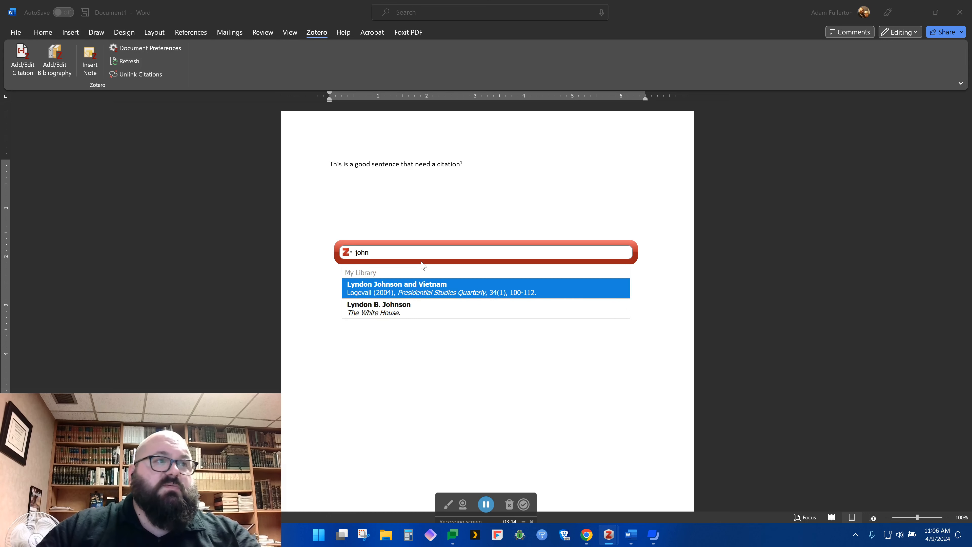
left_click(405, 289)
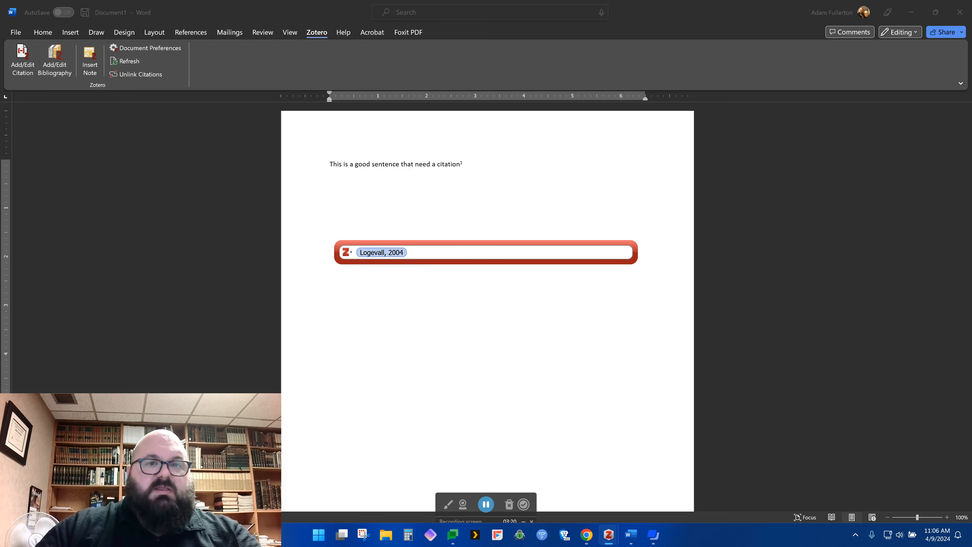
Set the cited source's page to 101, insert the citation, and view the resulting footnote.
left_click(393, 251)
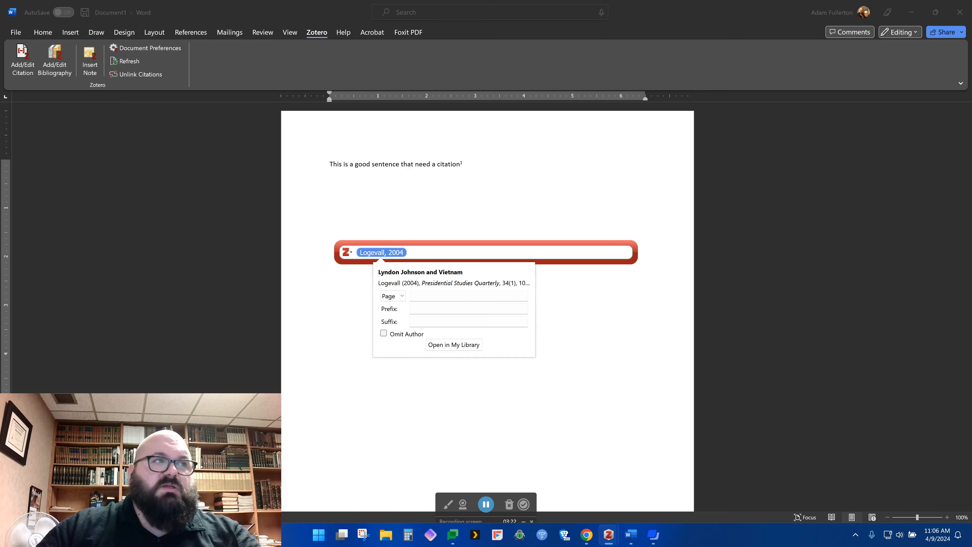
left_click(410, 293)
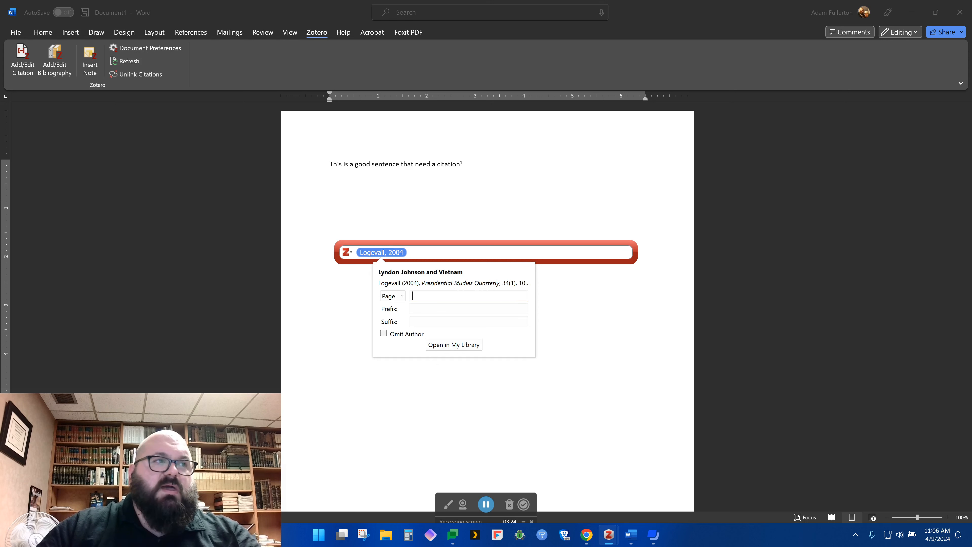
type("101")
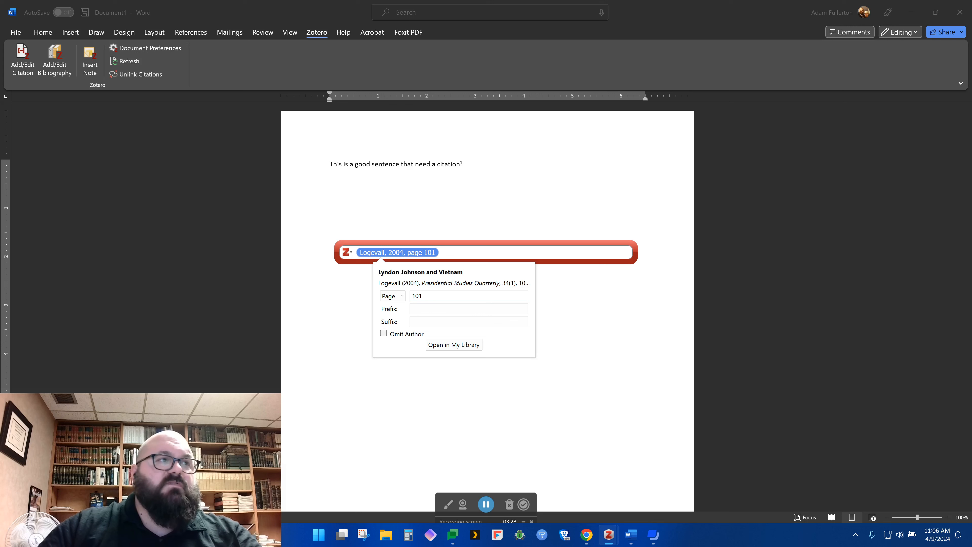
left_click(392, 296)
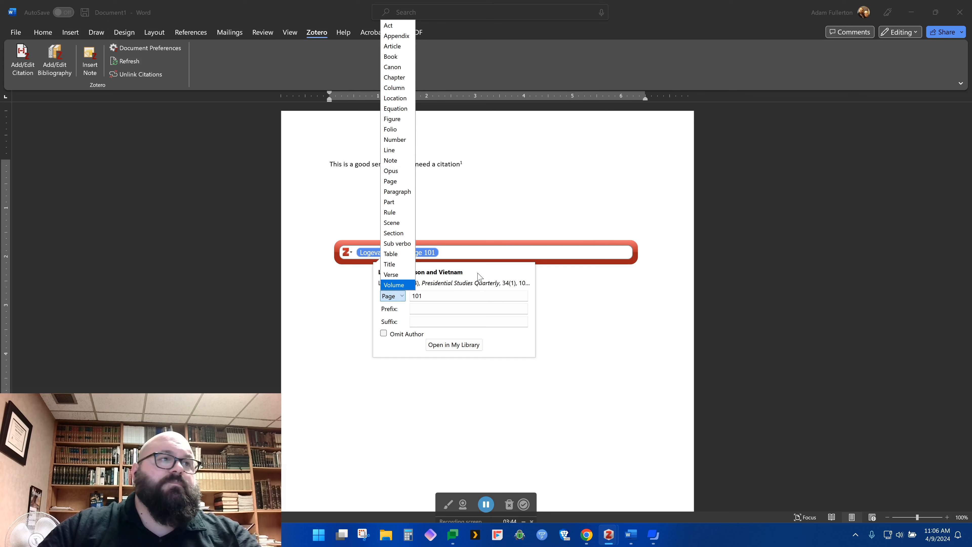
left_click(489, 275)
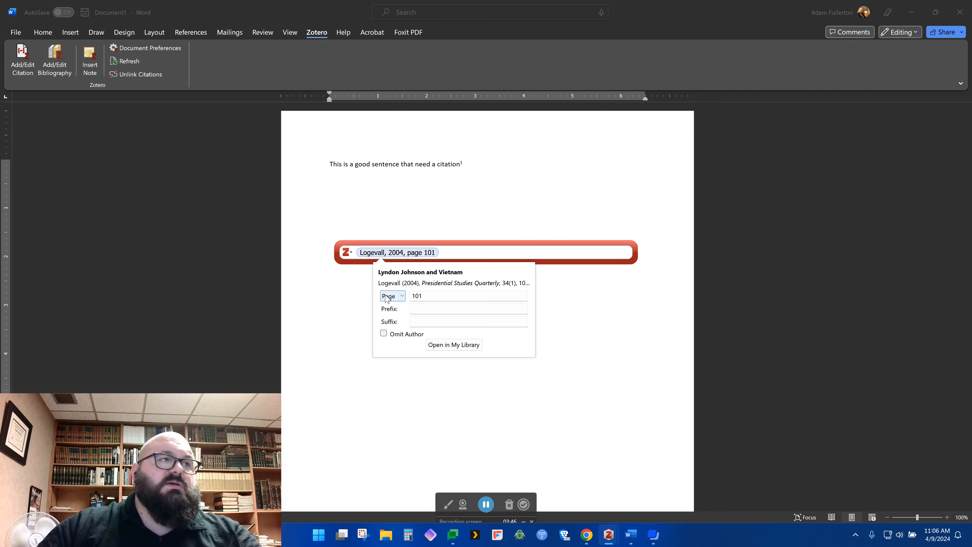
left_click(450, 248)
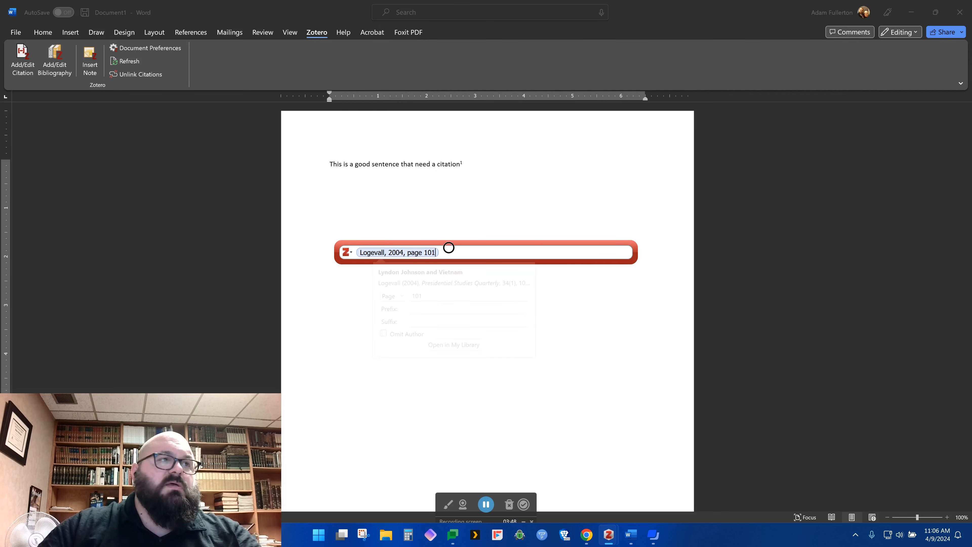
key("Return")
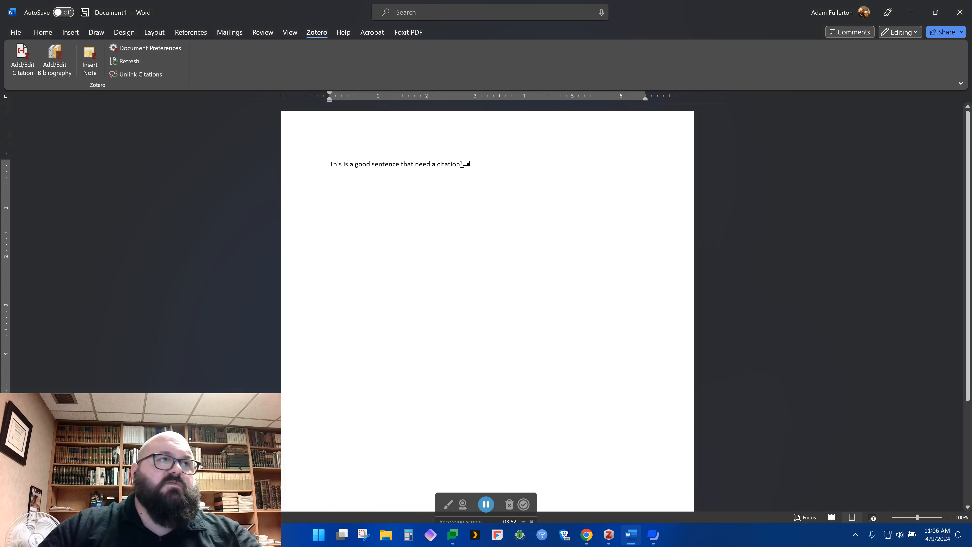
scroll(433, 230, "down", 4)
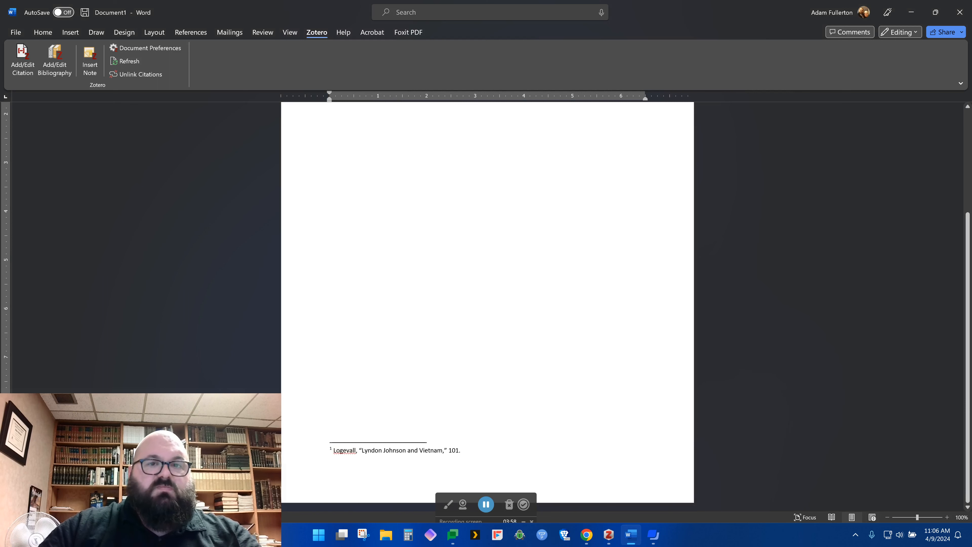
Add a period before the footnote marker at the end of the first sentence.
scroll(471, 373, "up", 4)
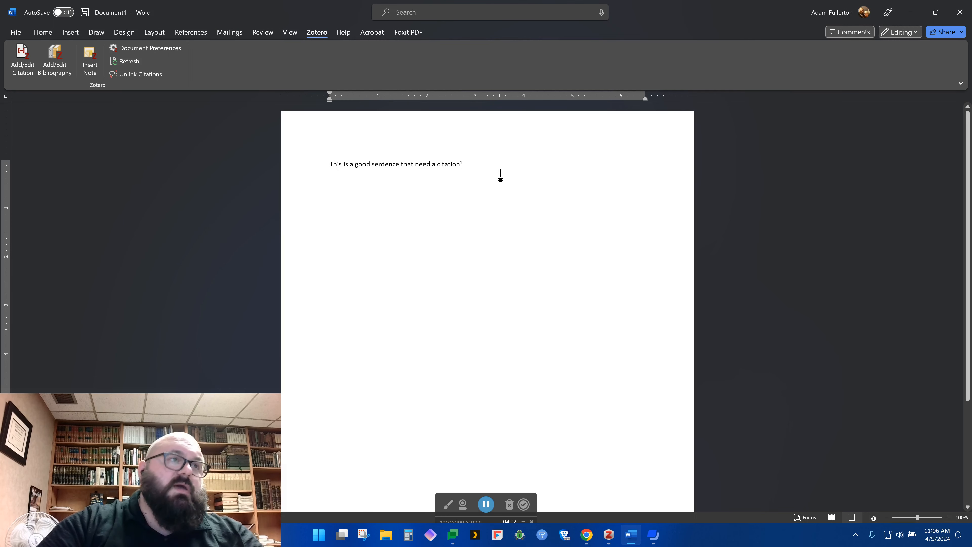
key("Down")
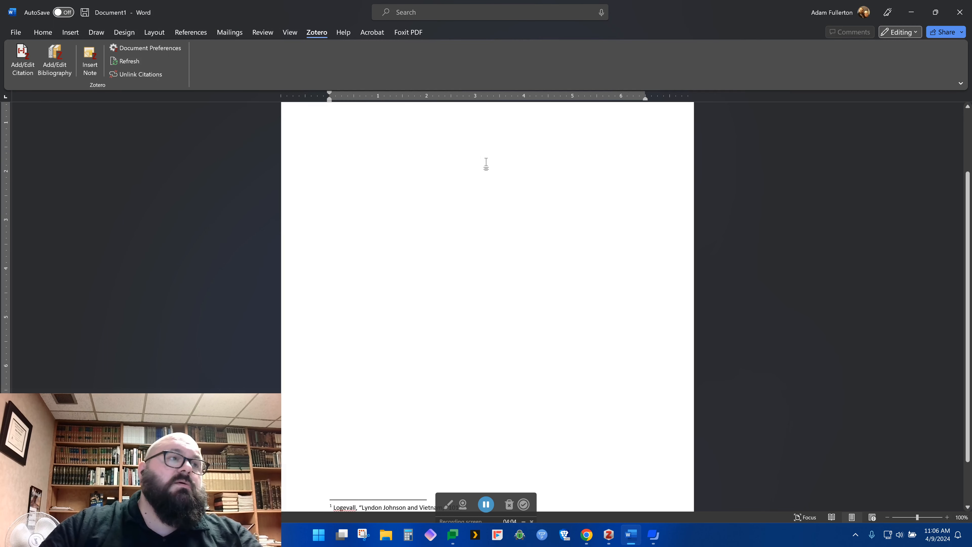
scroll(486, 165, "up", 3)
scroll(492, 175, "down", 5)
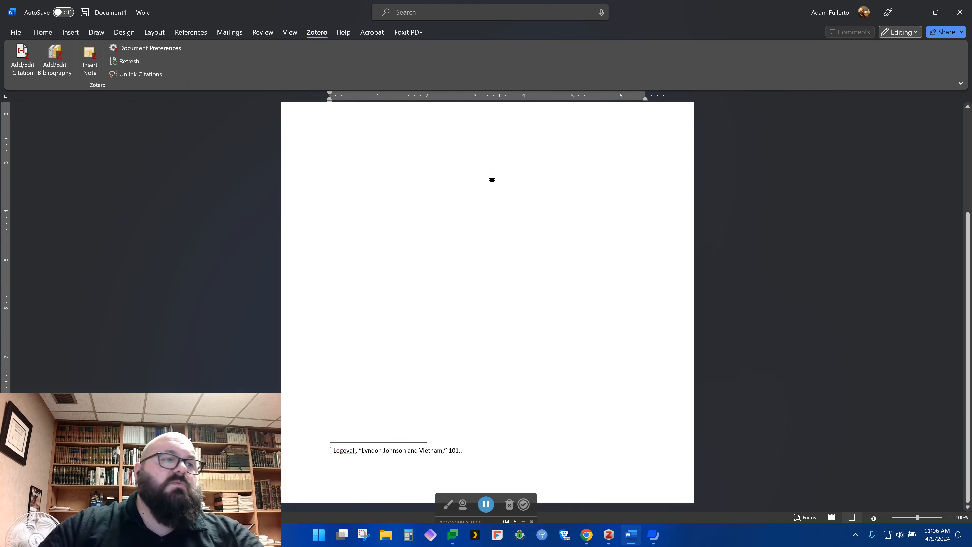
scroll(491, 176, "up", 5)
left_click(458, 143)
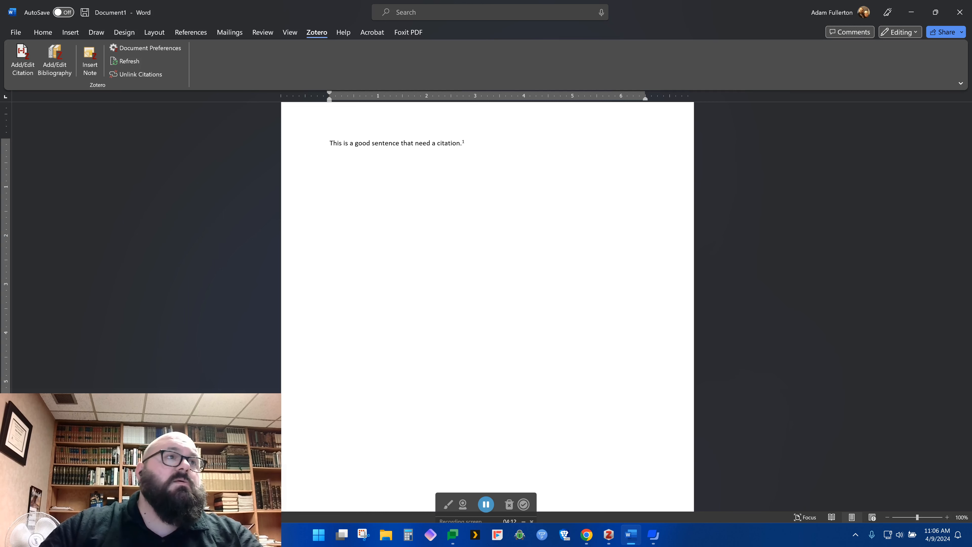
Continue the paragraph after the first footnote marker with "This is going to be another great sentences that needs a citation.".
type("This is go")
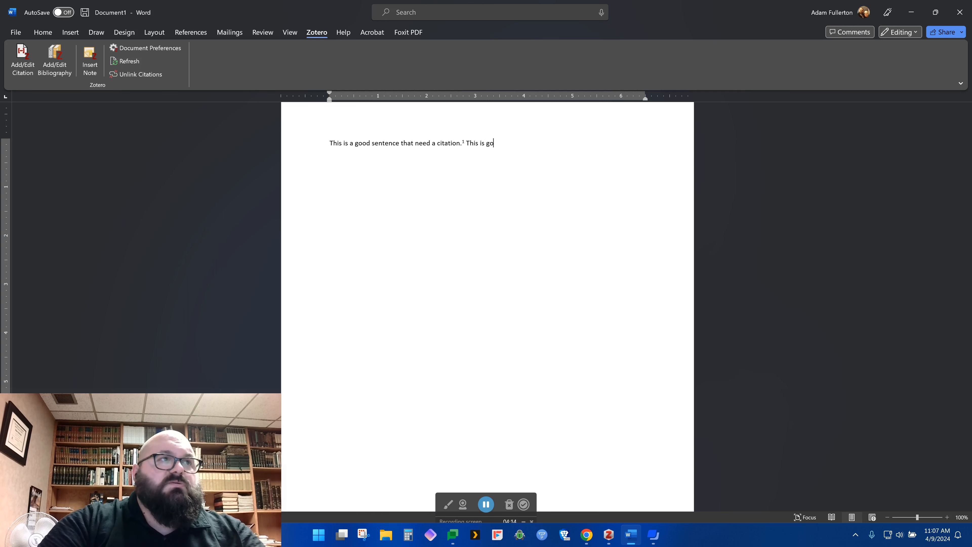
type("ing t oo be another great sentences t hat")
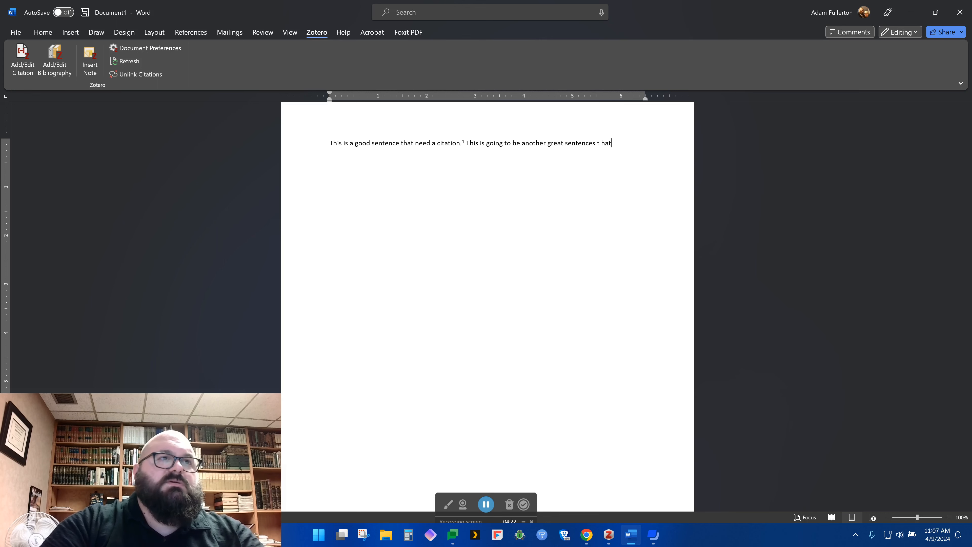
type(" nneeds a citation.")
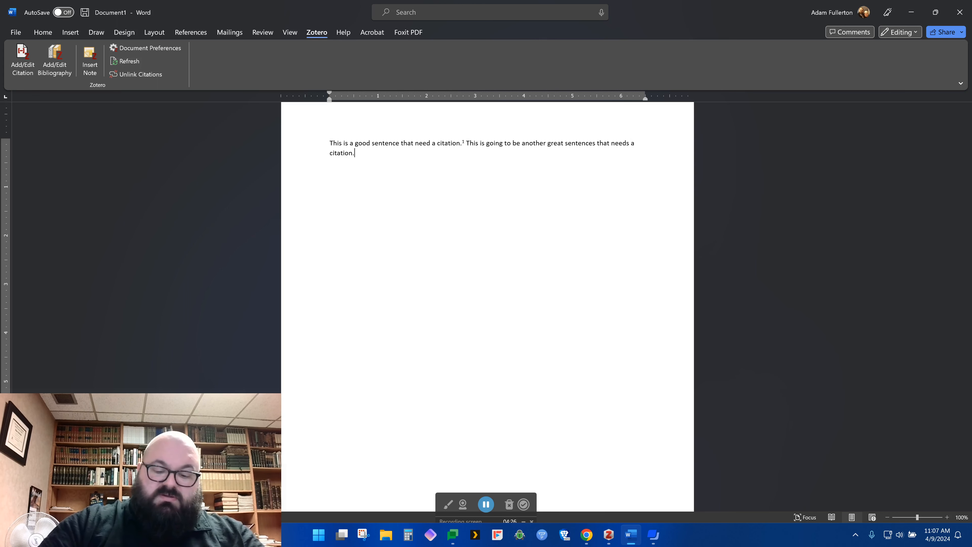
Start a Zotero citation after the second sentence, search for "eis" and choose the article "Captive of a Scientific-Technological Elite" as the source.
left_click(21, 62)
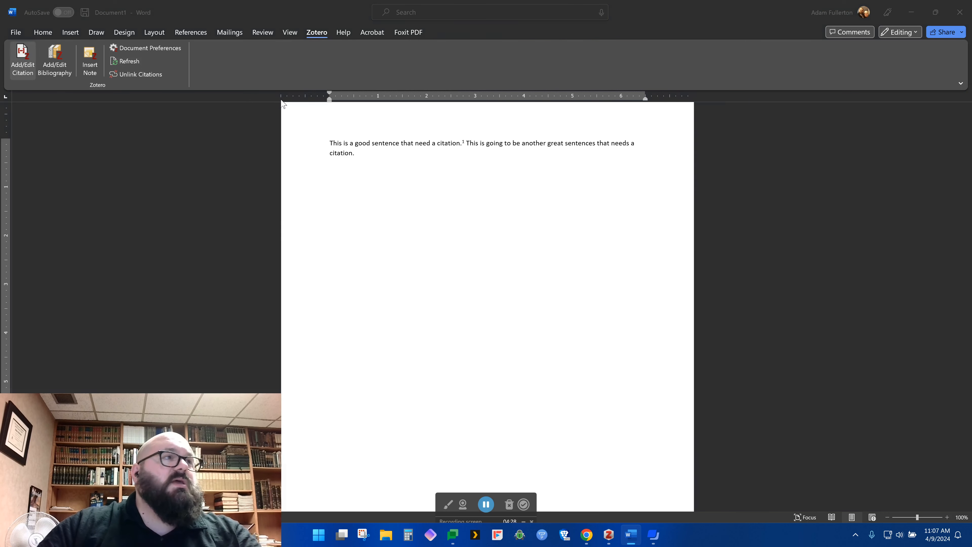
type("eis")
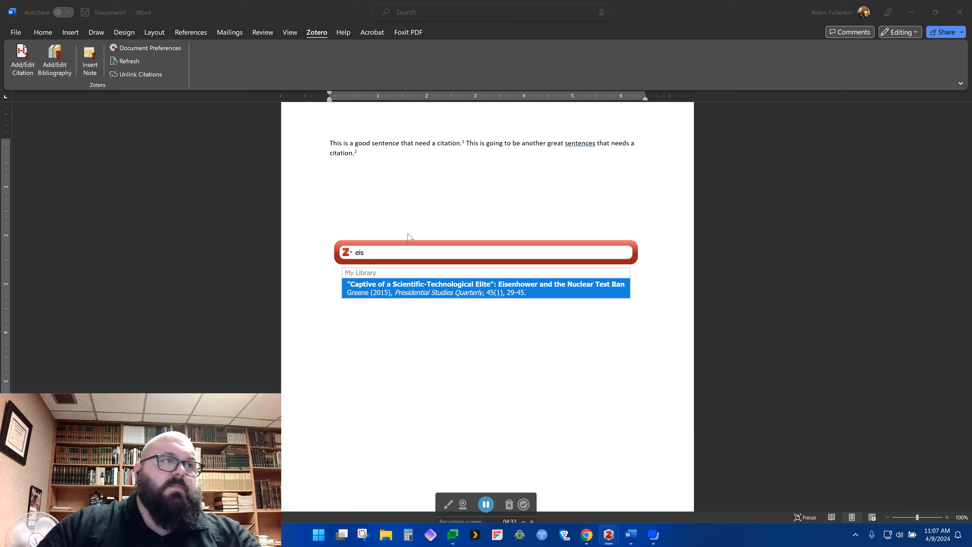
left_click(414, 291)
left_click(380, 252)
left_click(394, 304)
left_click(422, 304)
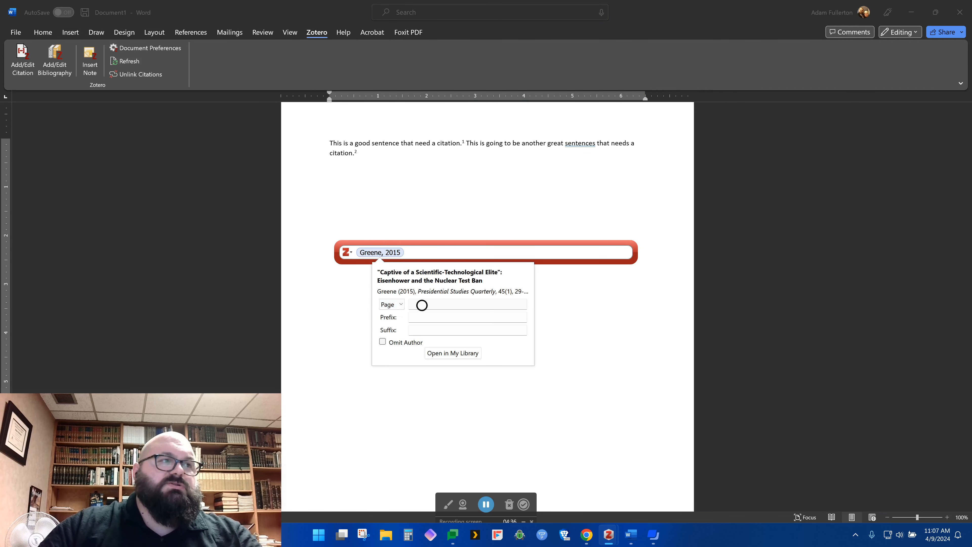
Switch to the Zotero library and check the page range of the Eisenhower article.
left_click(609, 536)
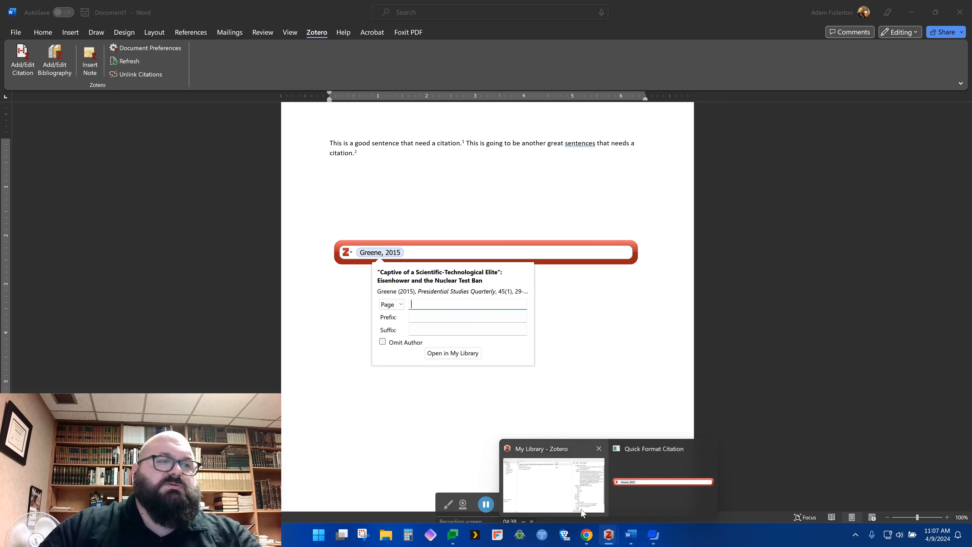
left_click(555, 479)
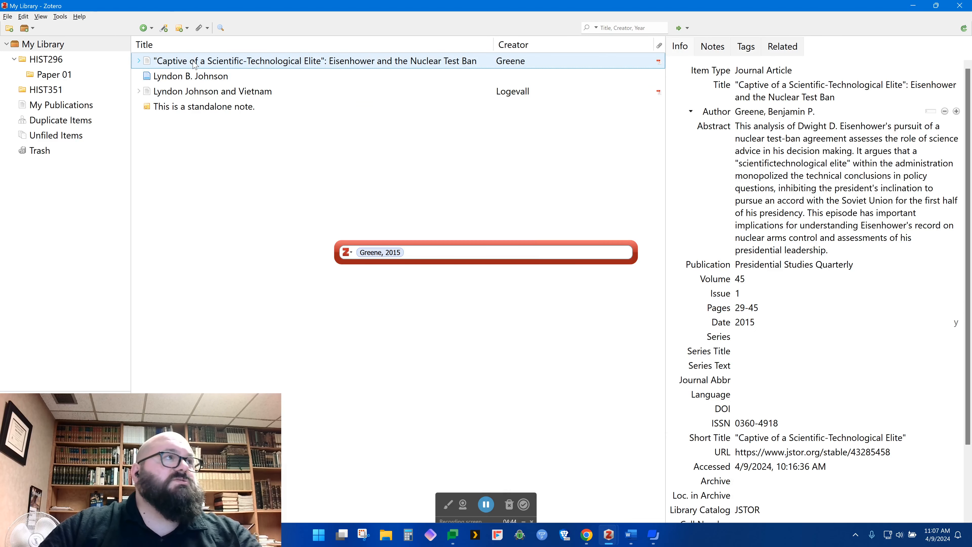
mouse_move(609, 536)
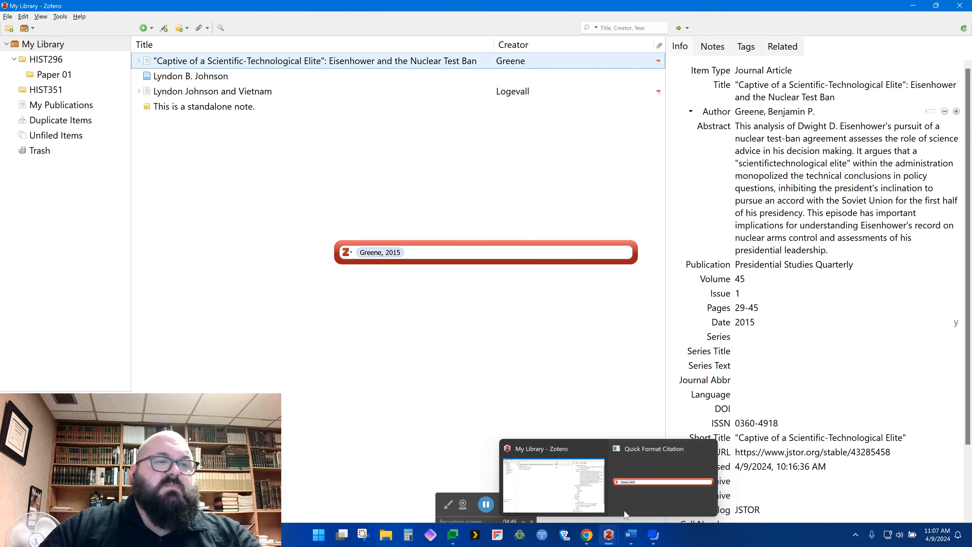
left_click(639, 485)
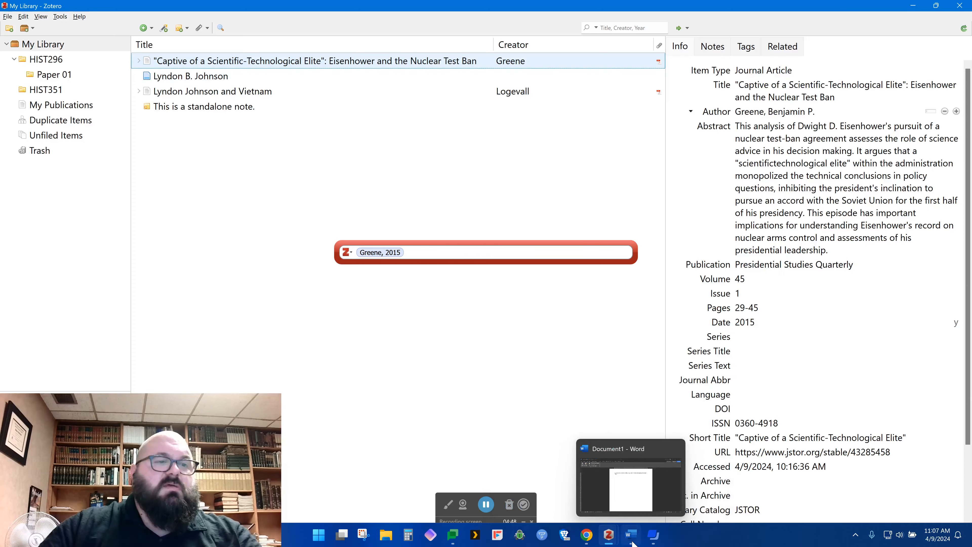
Set the Eisenhower source's page to 30, insert the citation, and return to Word to view the resulting footnote.
left_click(383, 253)
left_click(417, 305)
type("30")
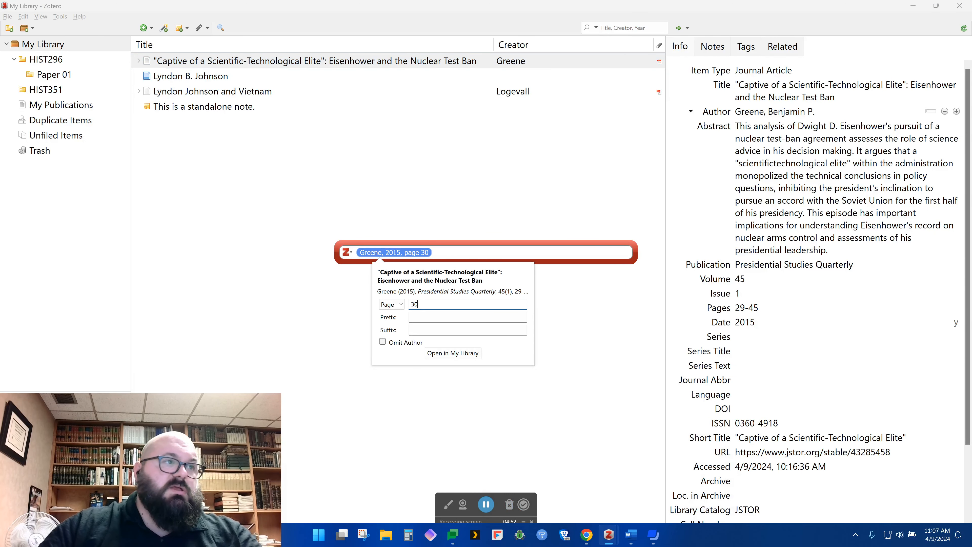
left_click(468, 249)
key("Return")
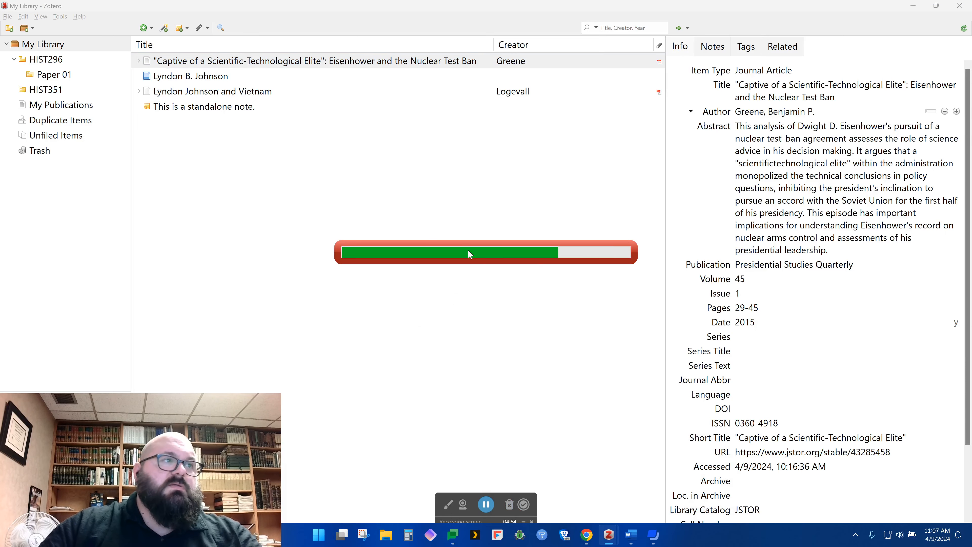
left_click(630, 536)
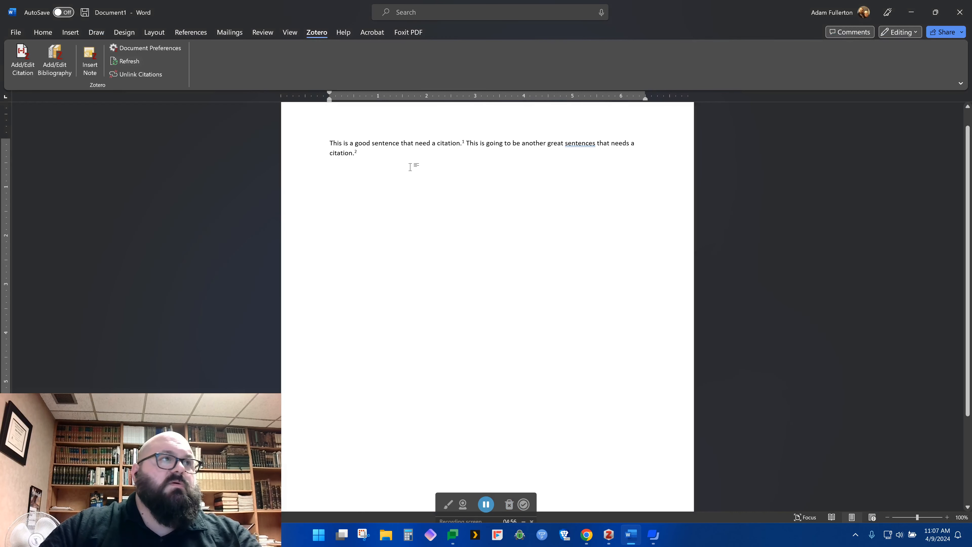
scroll(420, 211, "down", 3)
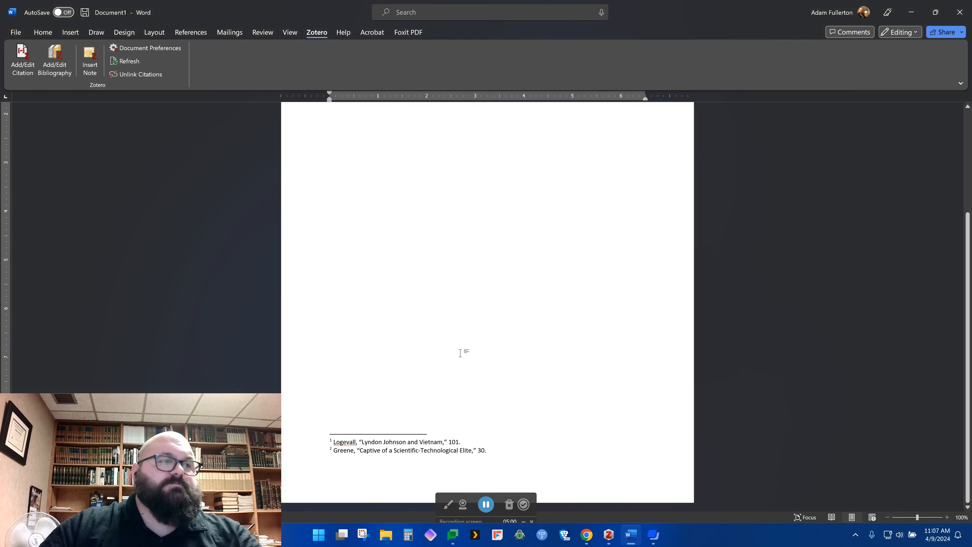
scroll(460, 353, "up", 5)
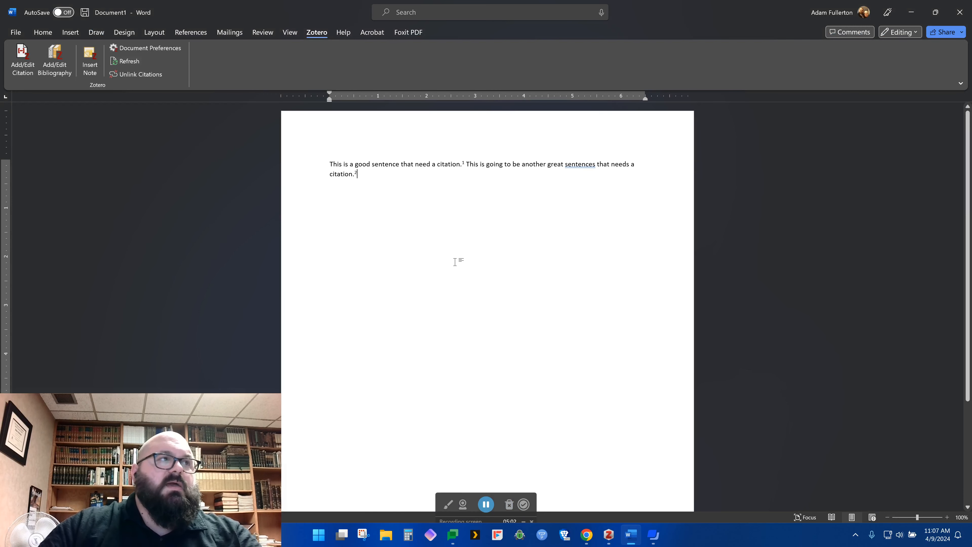
Add a bold "Bibliography" heading below the paragraph and insert the Zotero bibliography under it.
key("Return")
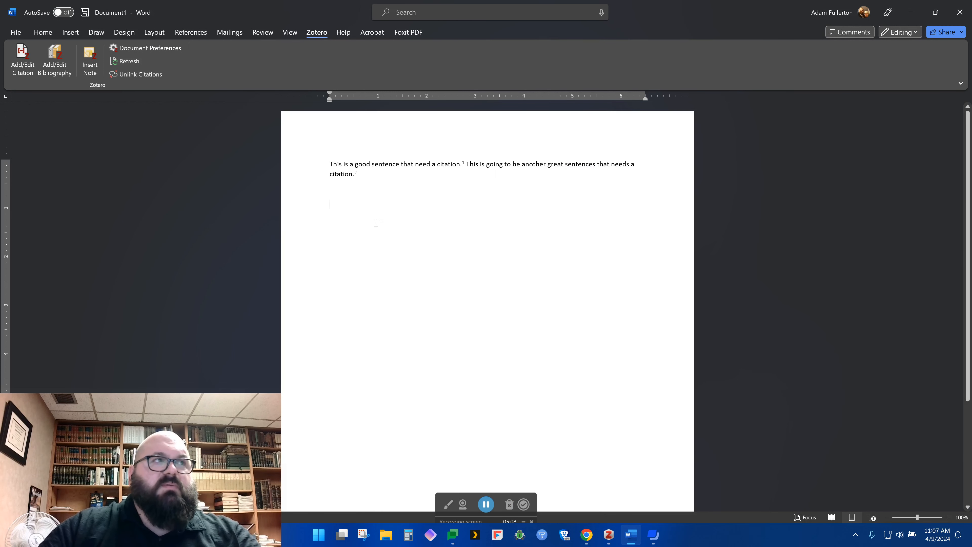
key("BackSpace")
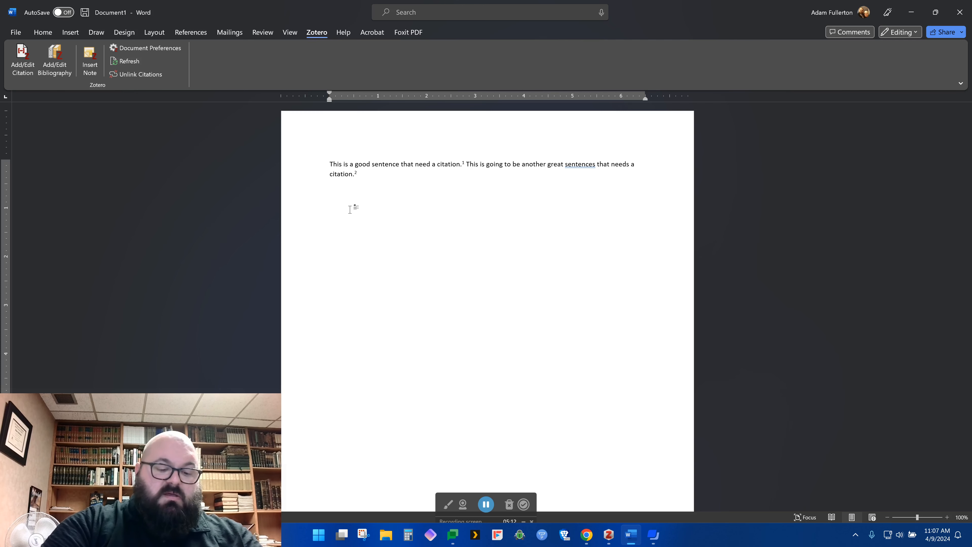
type("Bibliograph")
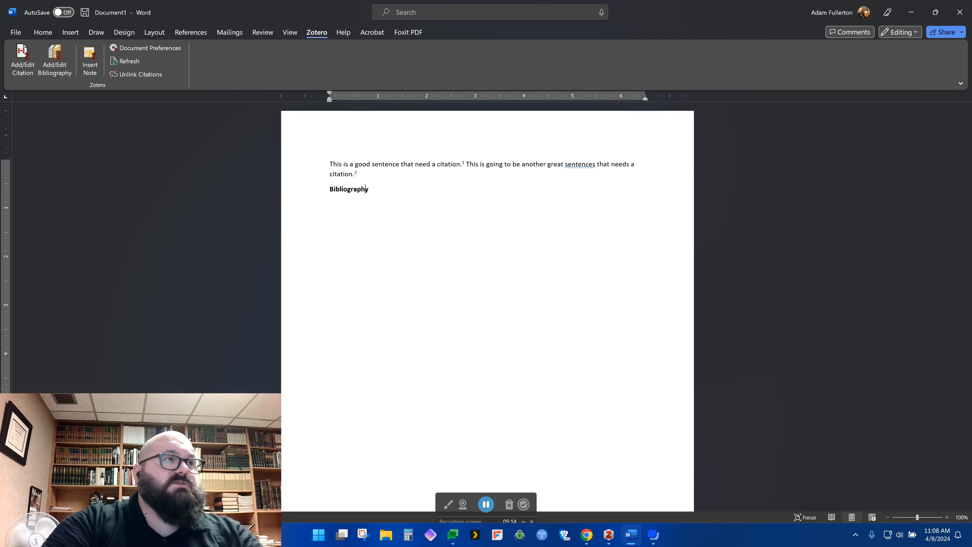
type("y")
key("Return")
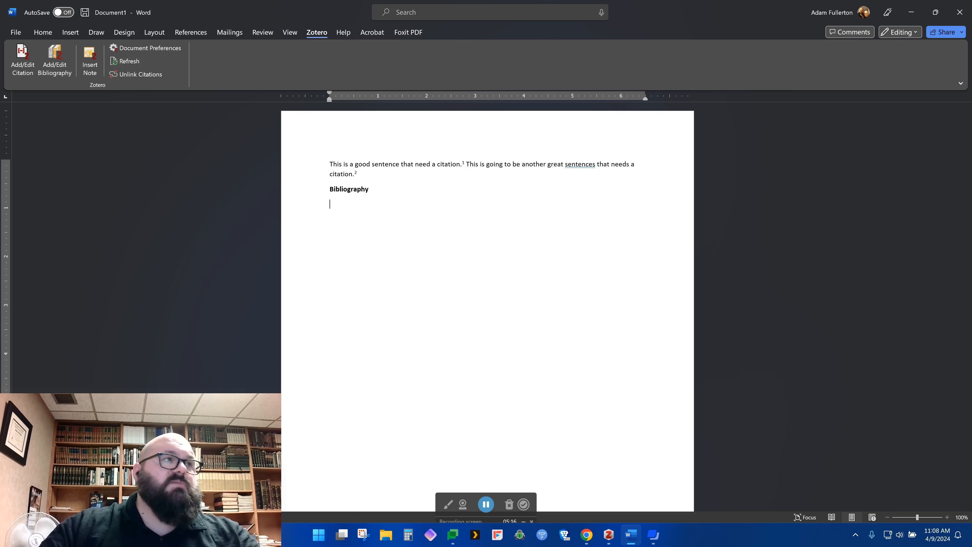
left_click(60, 72)
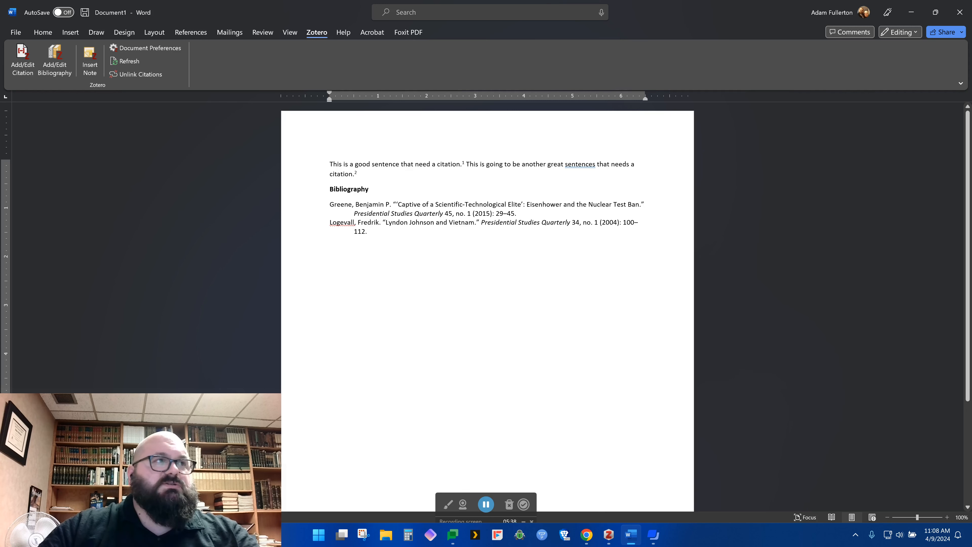
Insert the Zotero note beginning "I argue that the president's own public policy" on a new line above the Bibliography heading, and view its footnote.
mouse_move(607, 541)
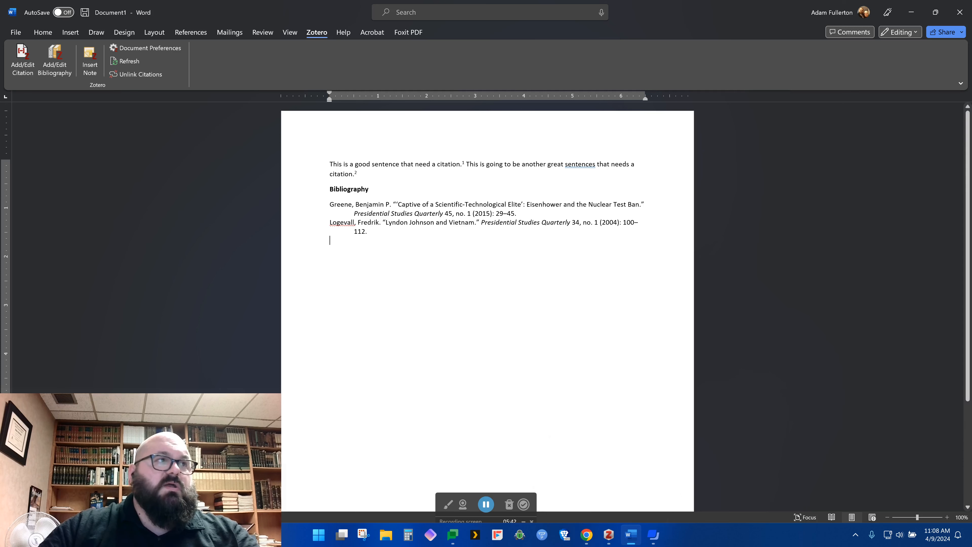
left_click(387, 175)
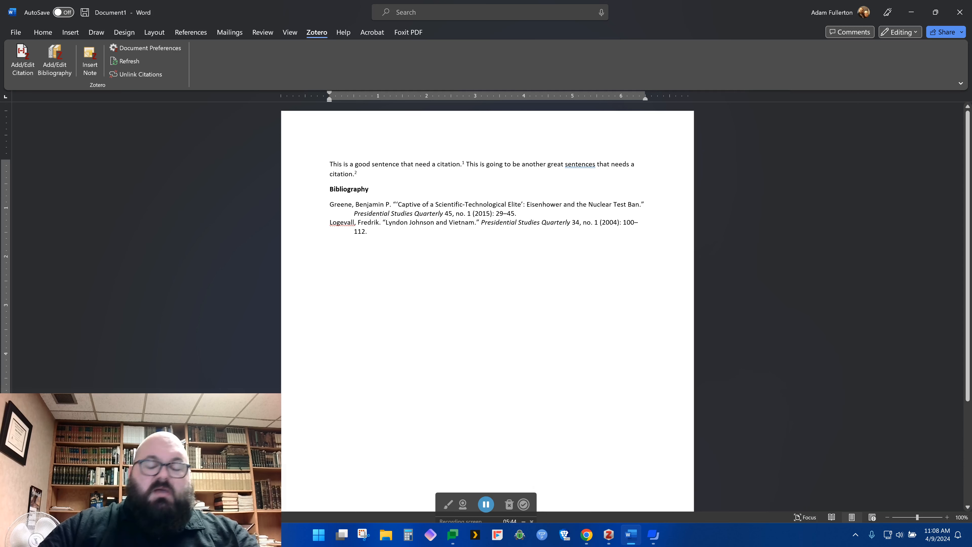
key("Return")
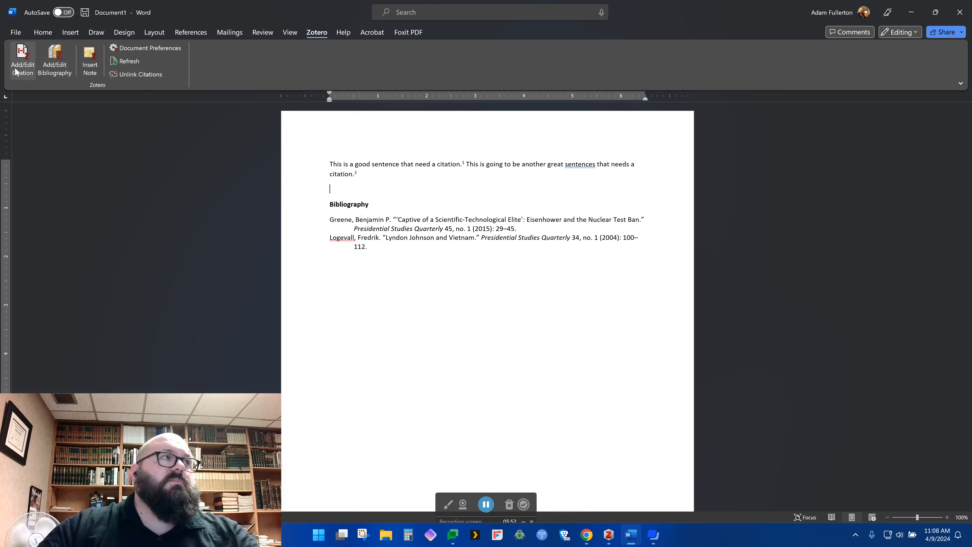
left_click(96, 70)
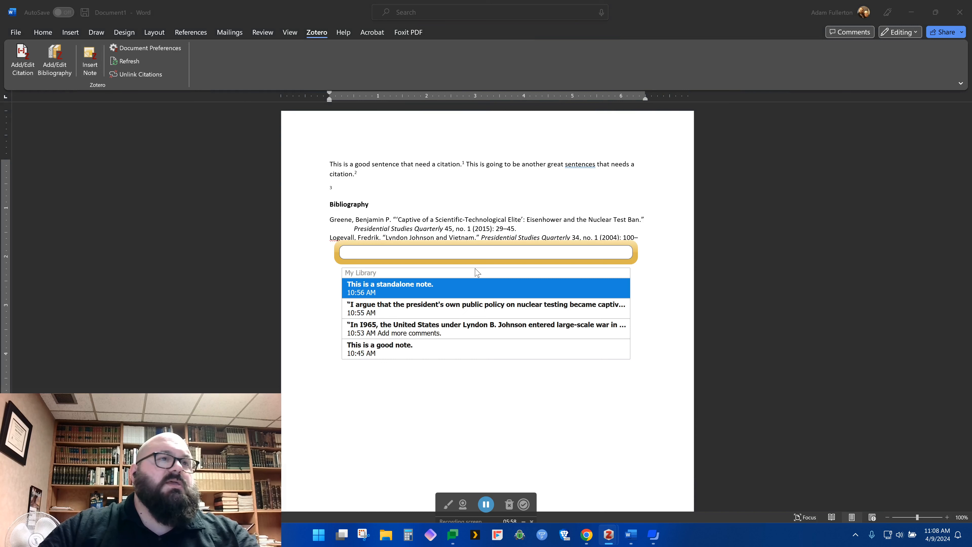
left_click(415, 310)
key("Return")
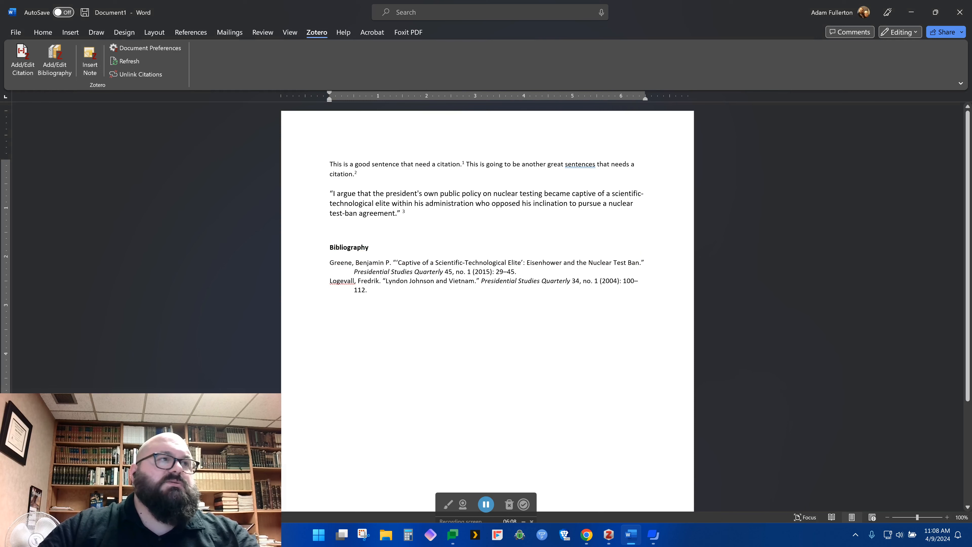
scroll(406, 213, "down", 4)
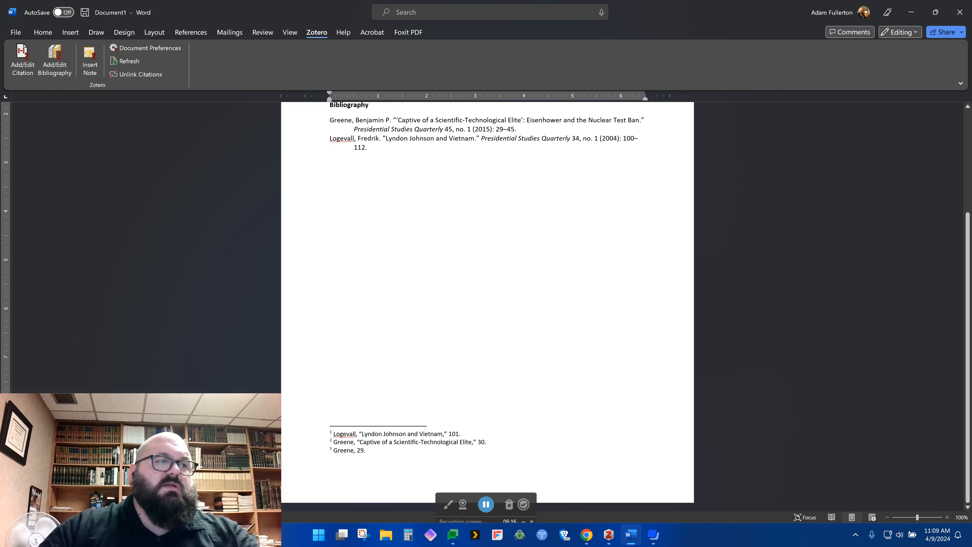
scroll(181, 115, "up", 3)
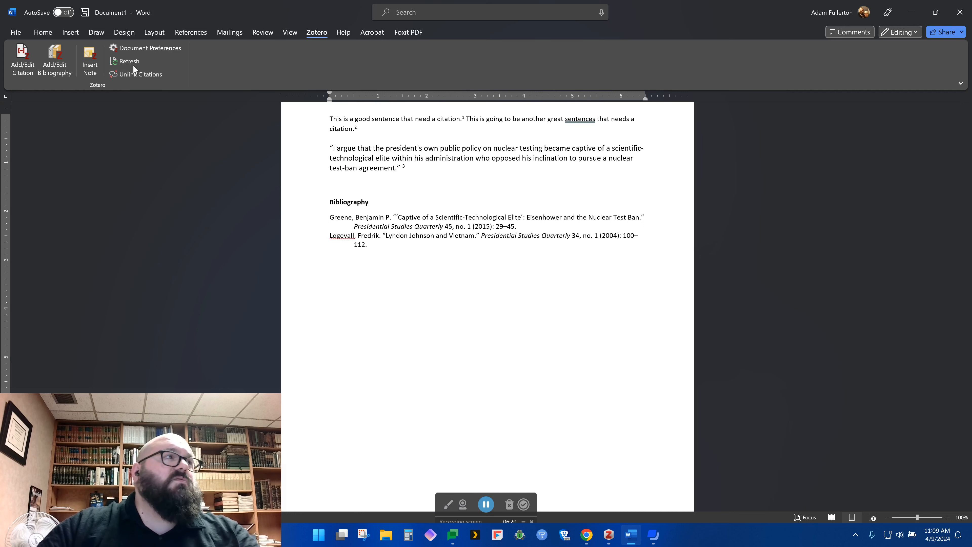
Refresh the document's Zotero citations and delete the generated entries under the Bibliography heading.
left_click(127, 61)
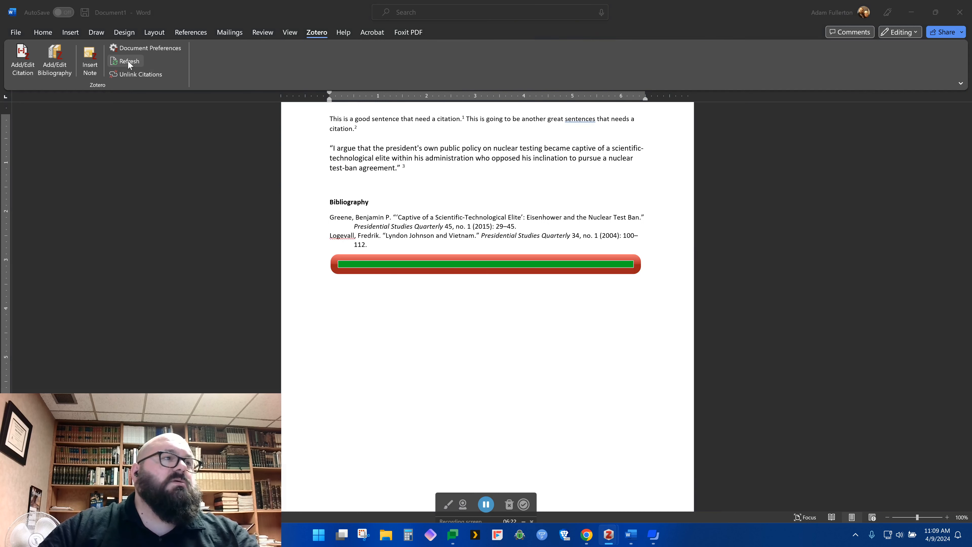
left_click(381, 208)
left_click_drag(368, 252, 323, 217)
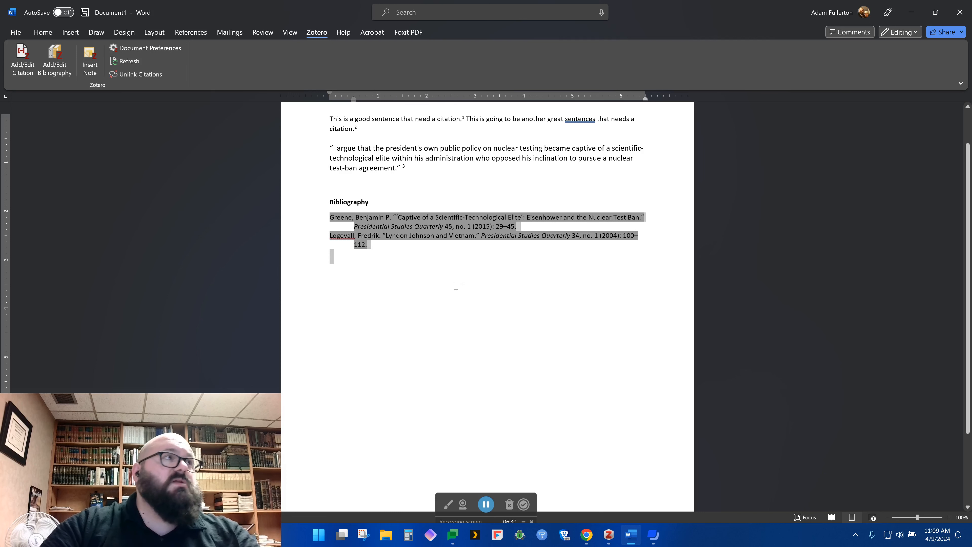
key("Delete")
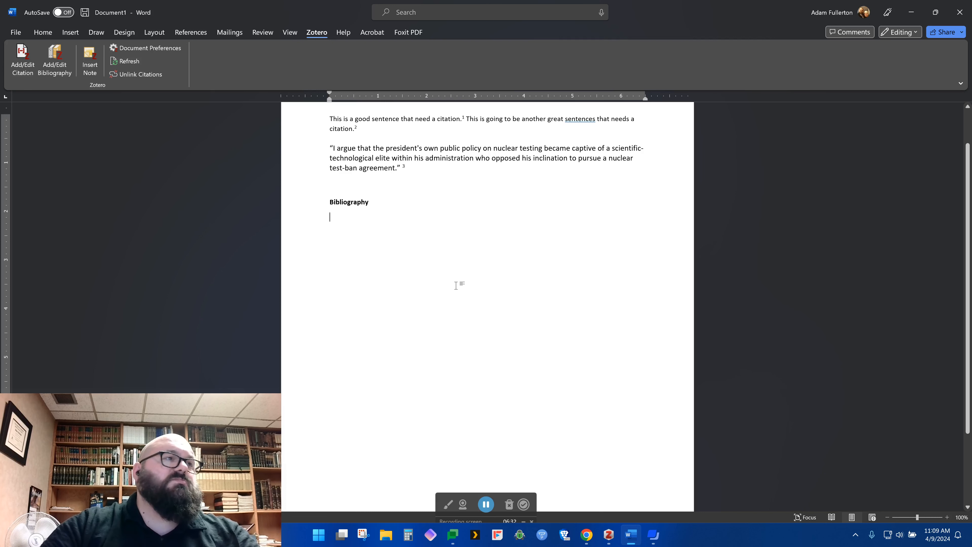
left_click(18, 70)
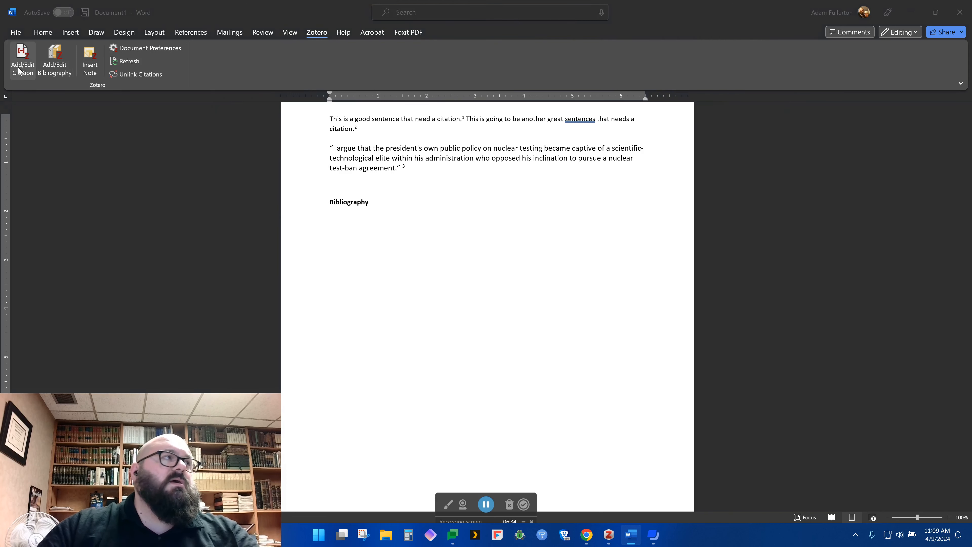
key("Escape")
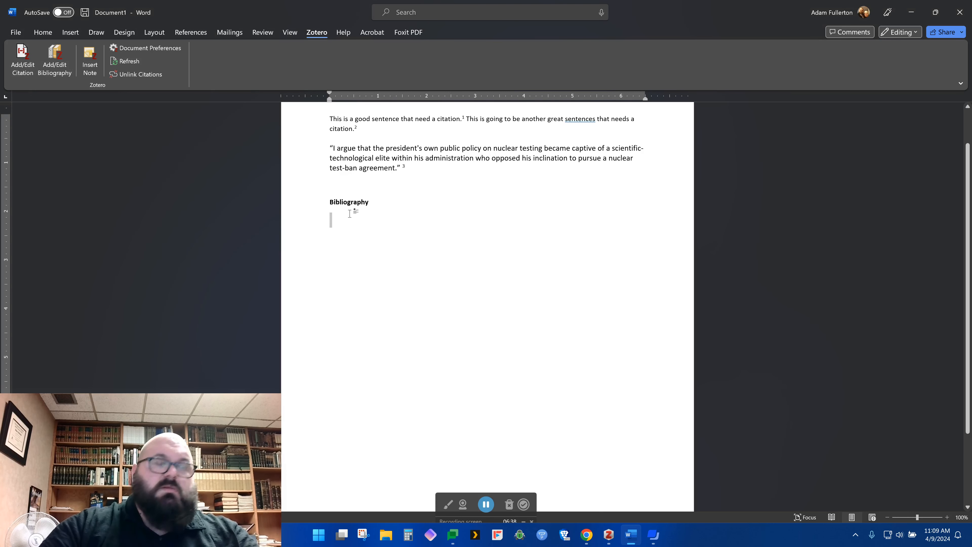
left_click(61, 63)
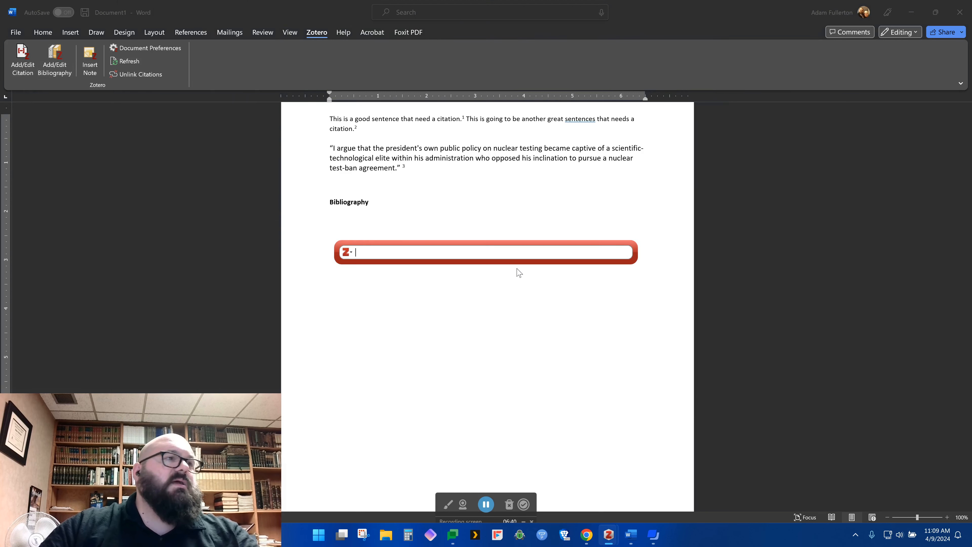
left_click(400, 226)
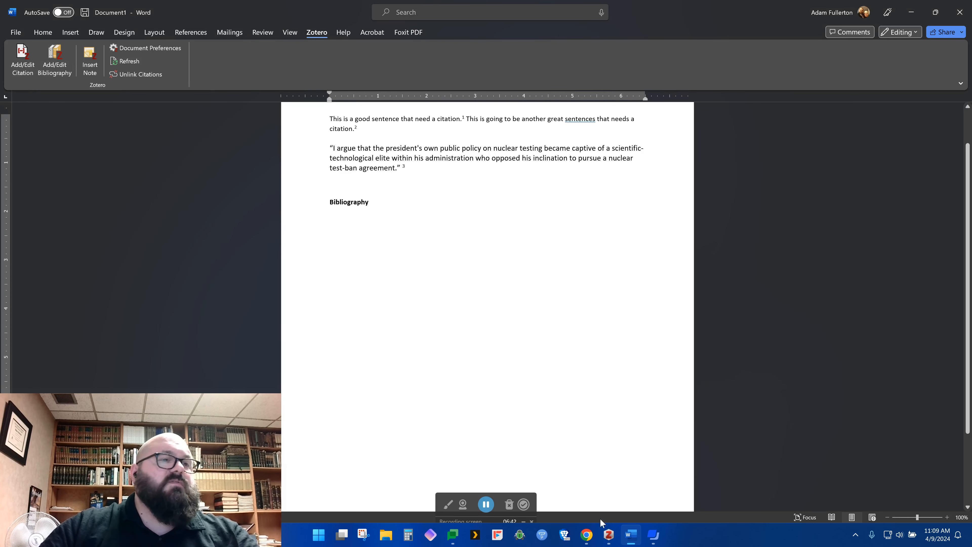
mouse_move(609, 534)
left_click(690, 480)
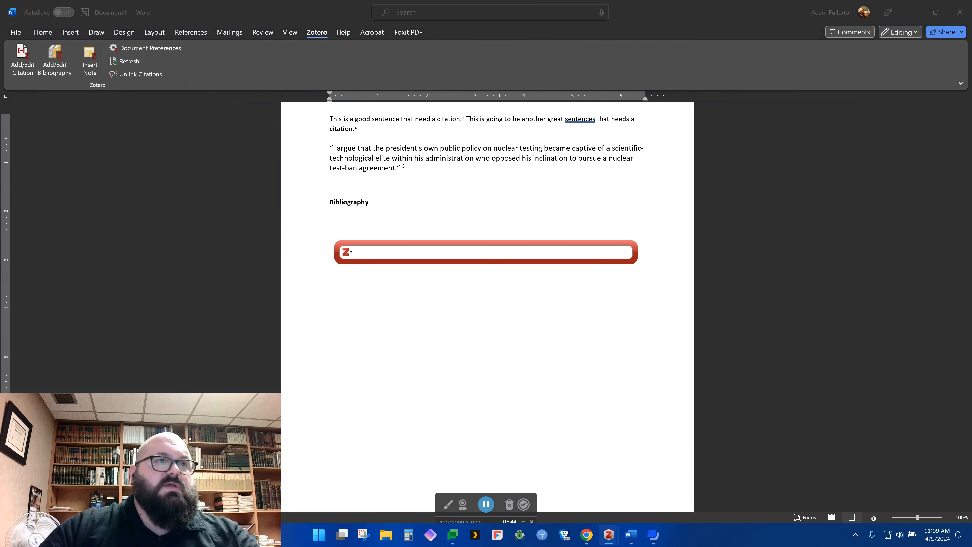
left_click(707, 448)
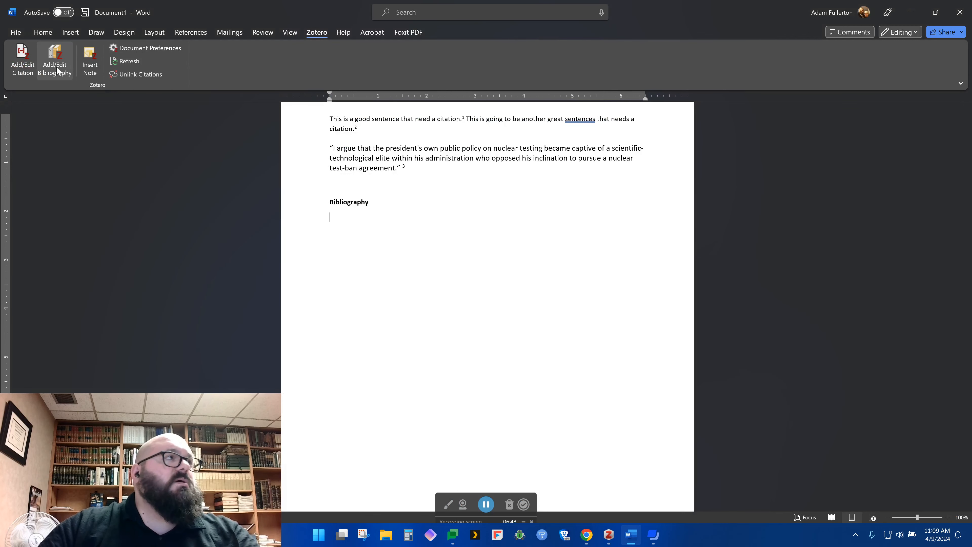
Insert the Zotero bibliography again under the Bibliography heading and review the page.
left_click(55, 59)
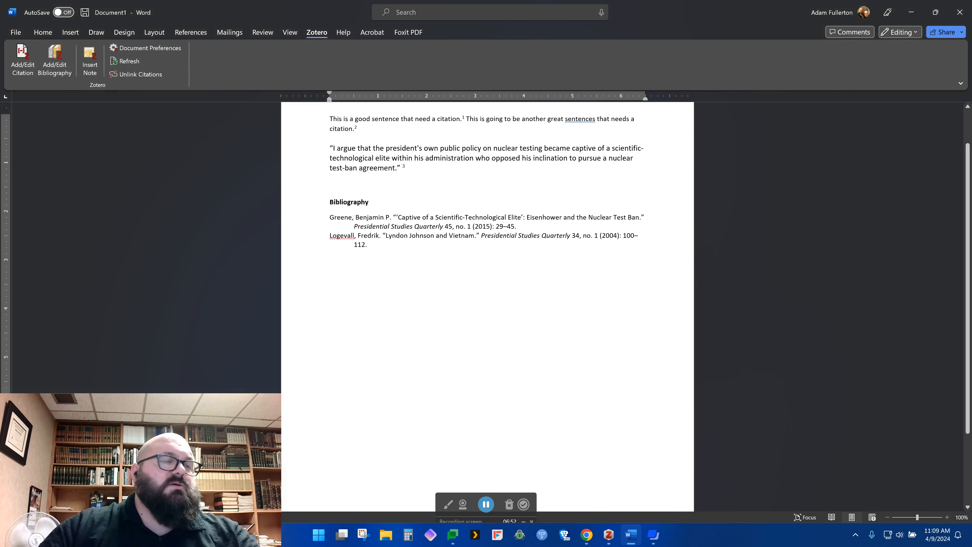
scroll(487, 268, "up", 2)
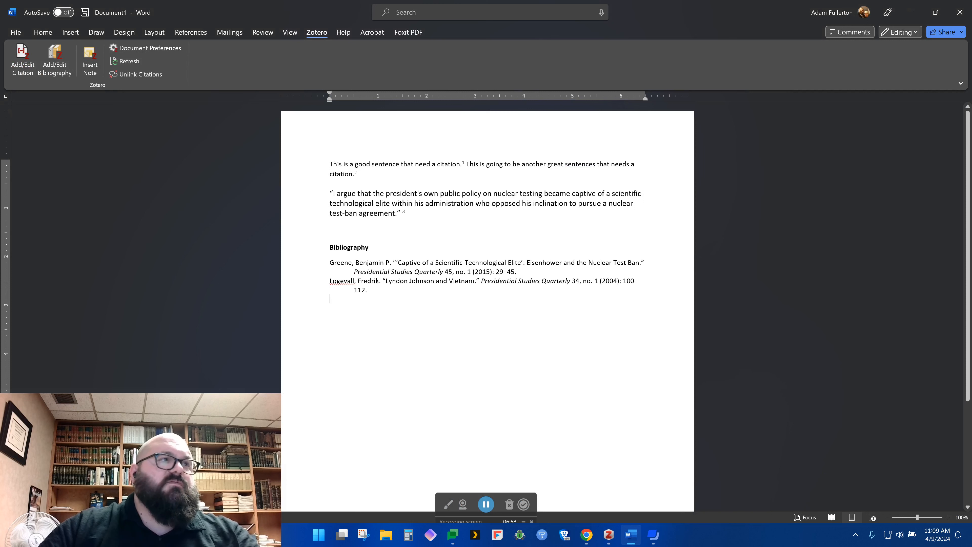
double_click(317, 202)
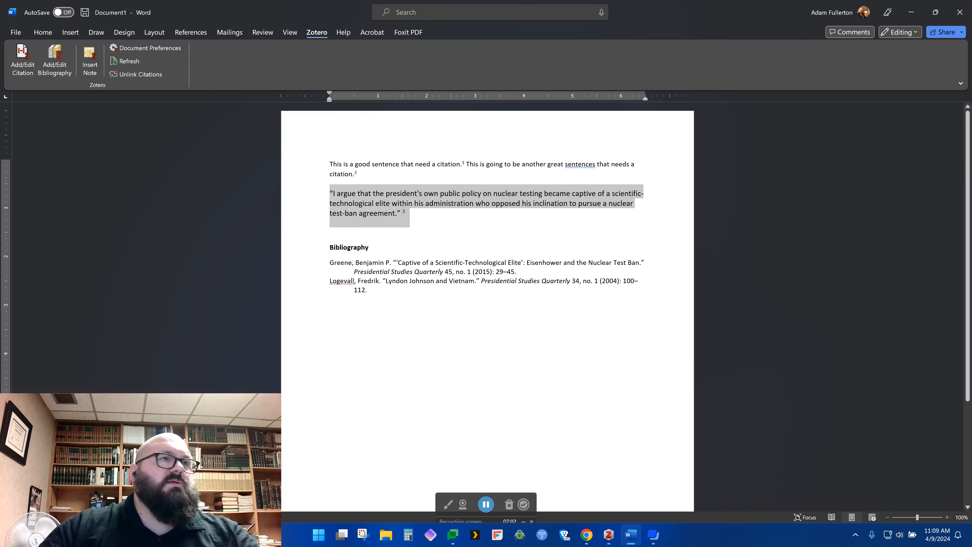
left_click(626, 164)
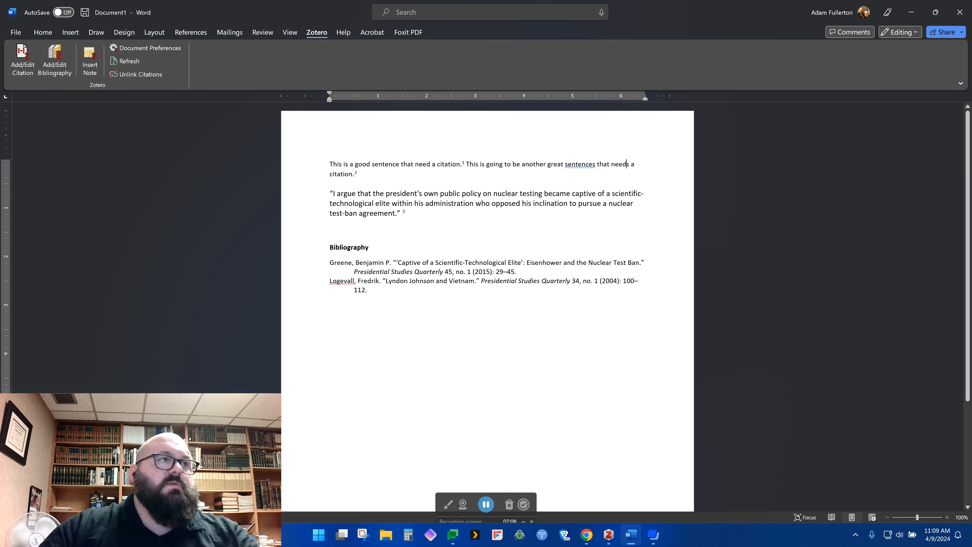
scroll(487, 306, "down", 2)
scroll(487, 306, "up", 2)
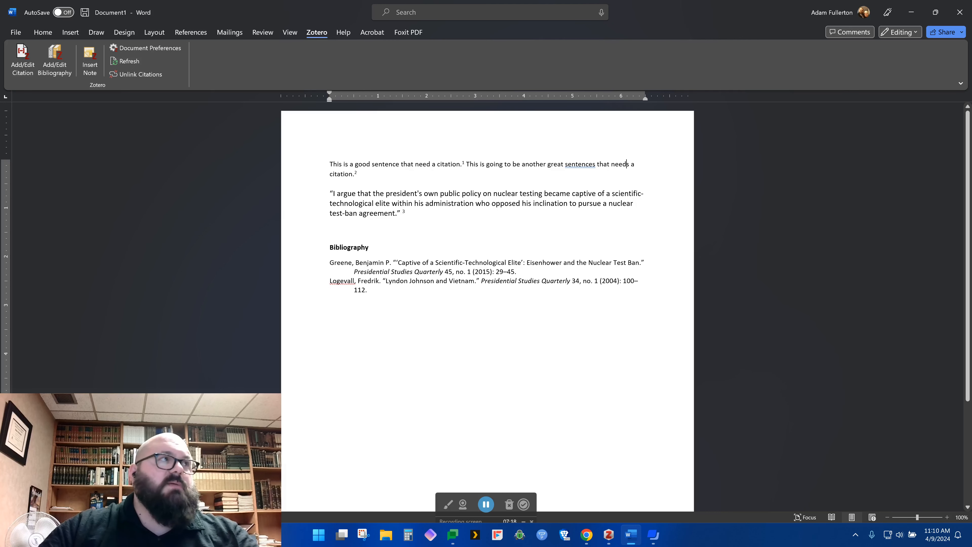
Change the document's citation style to American Psychological Association (APA) 7th edition and refresh the Zotero citations.
left_click(142, 48)
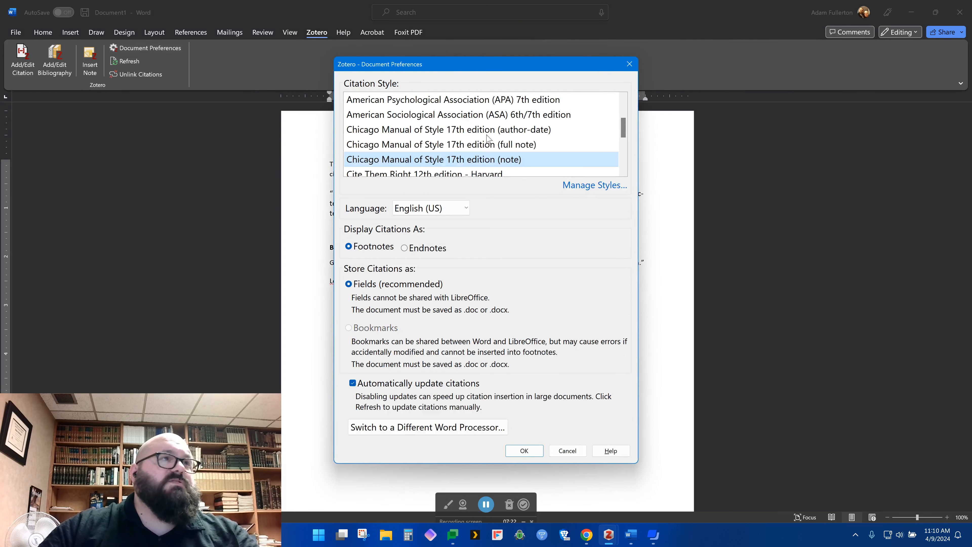
left_click(475, 103)
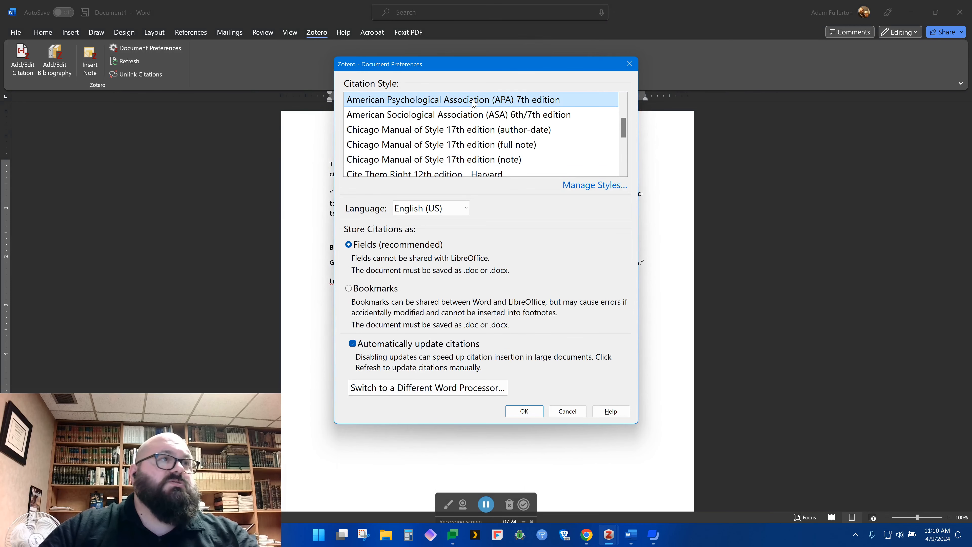
left_click(524, 410)
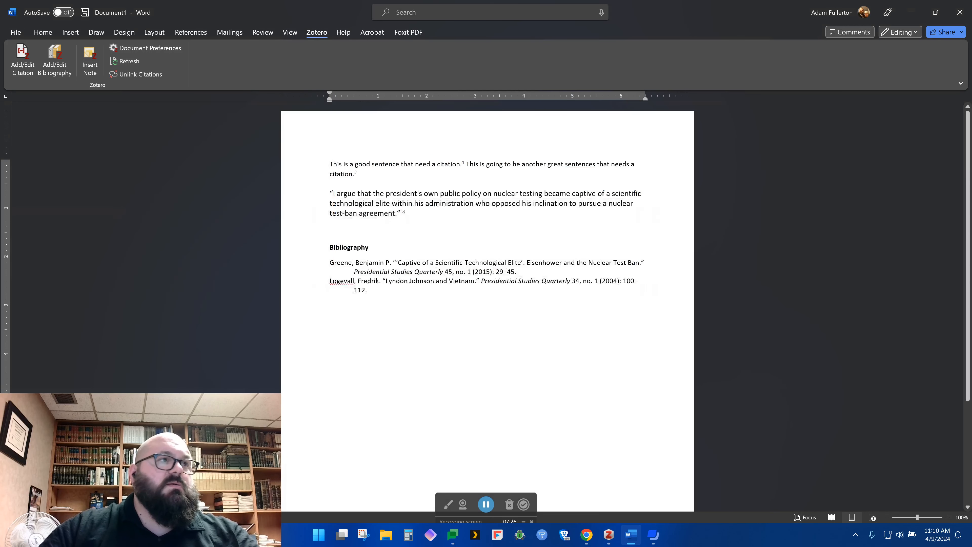
left_click(130, 61)
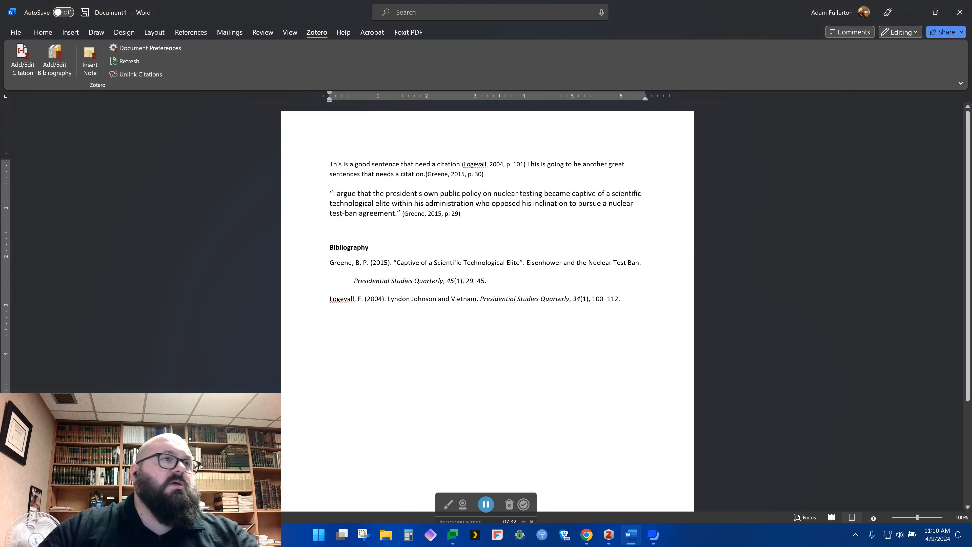
Examine the in-text citations and the bibliography entries in their APA formatting.
left_click(425, 176)
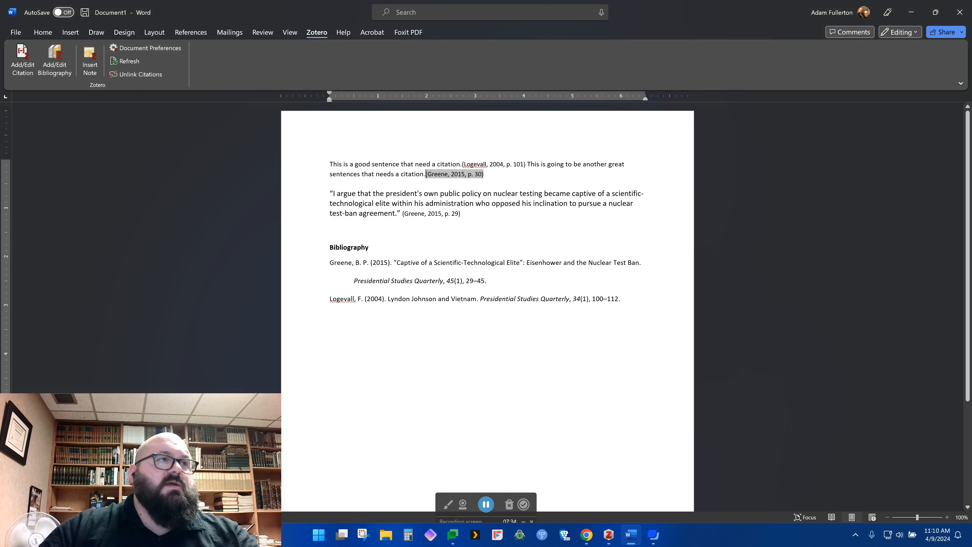
left_click(424, 174)
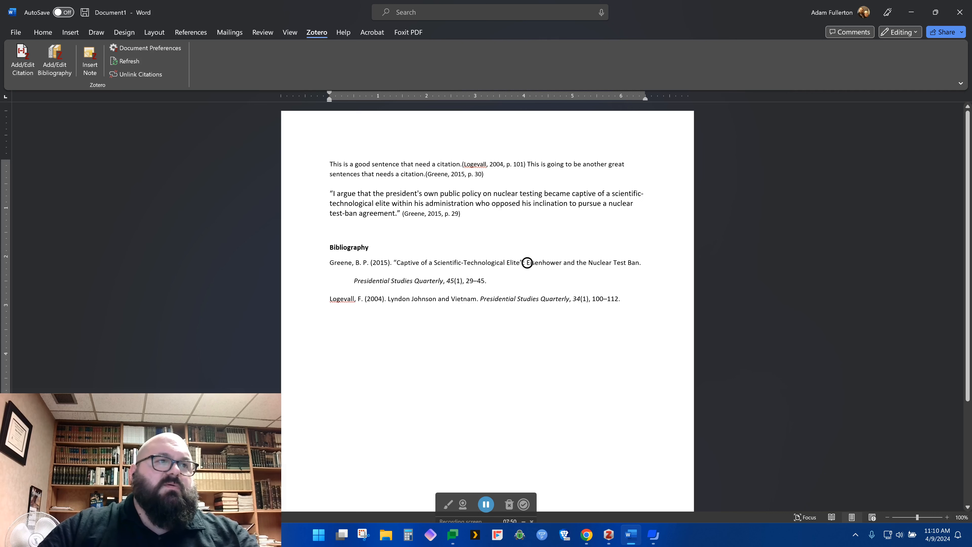
left_click(535, 262)
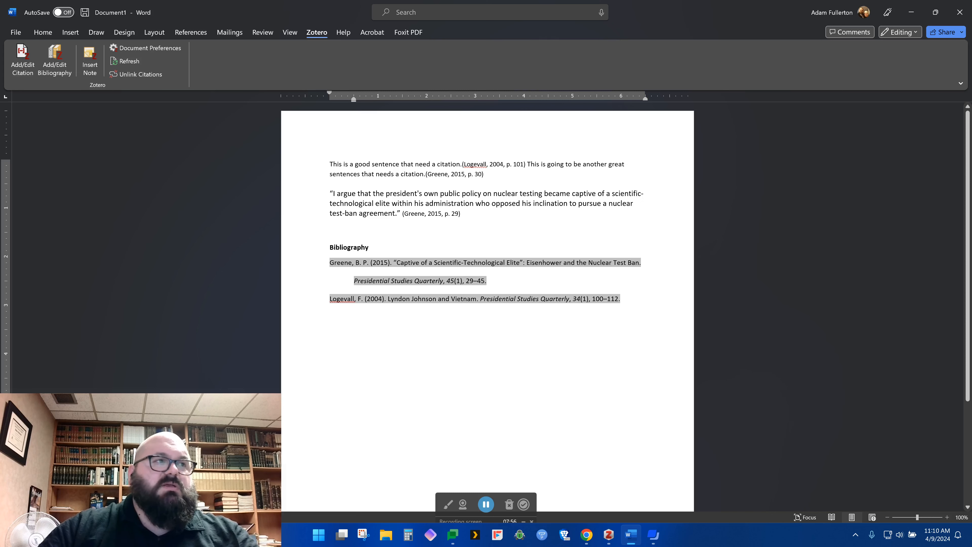
left_click_drag(397, 260, 457, 259)
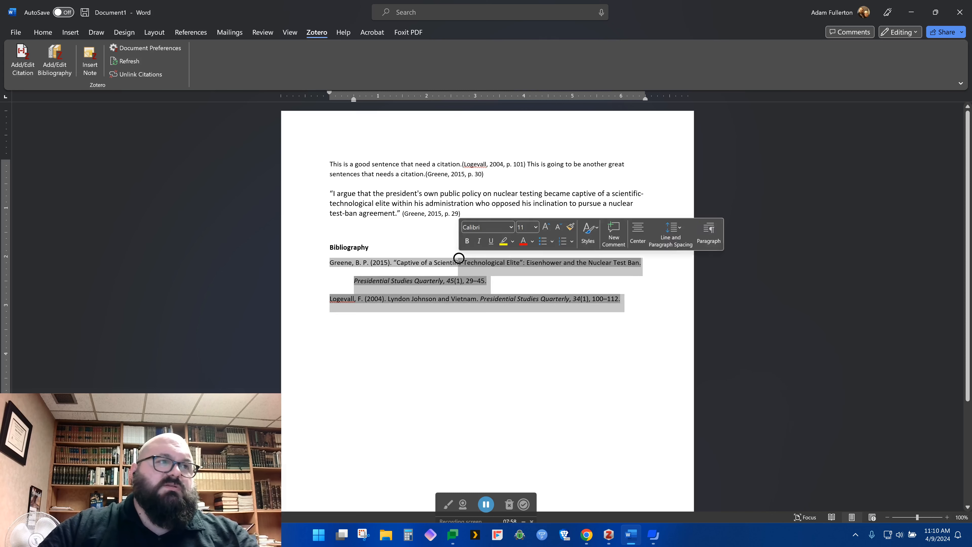
left_click(439, 260)
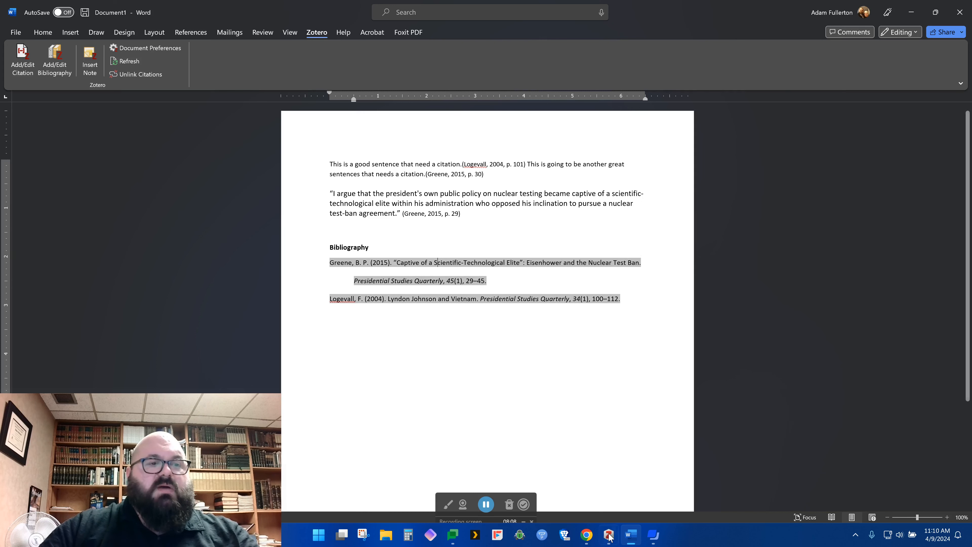
mouse_move(613, 544)
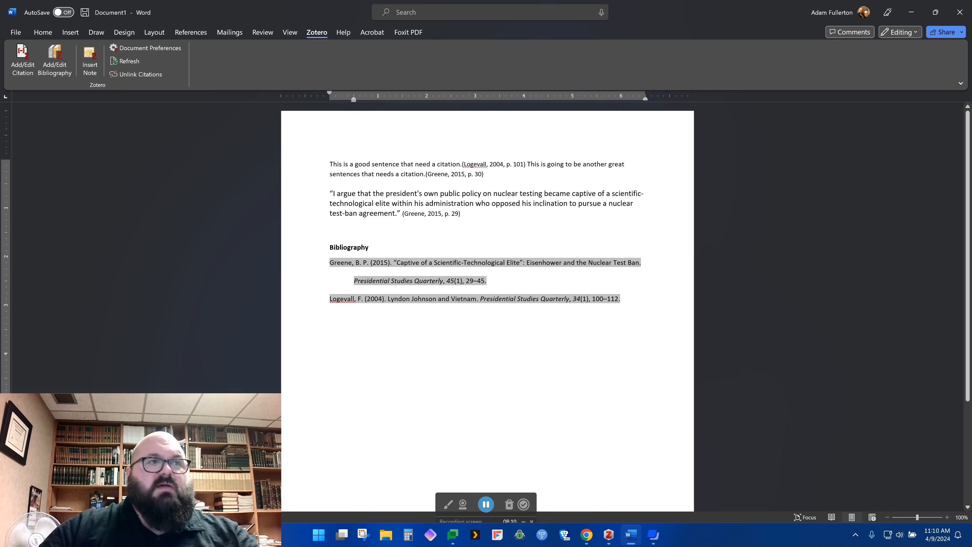
left_click(572, 204)
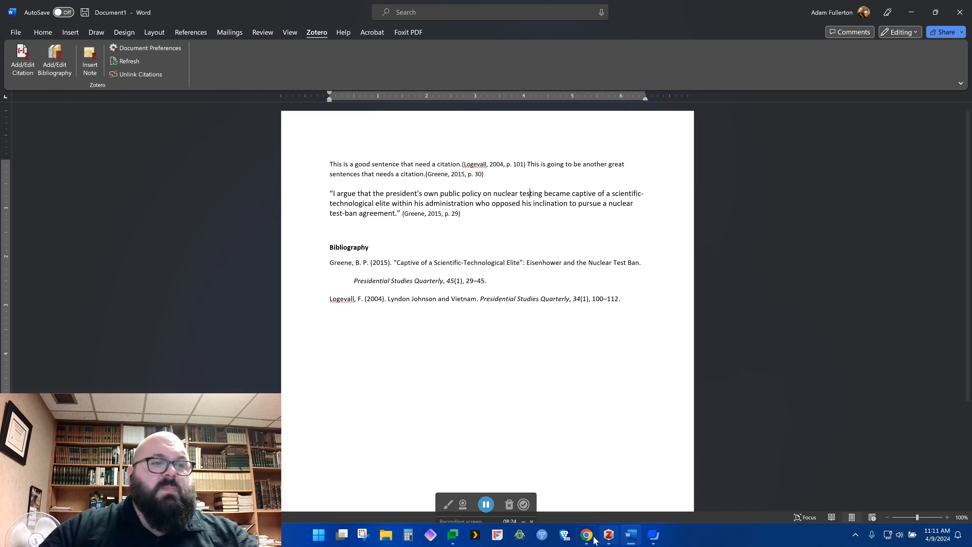
Switch to the blank Google Docs document in Chrome and view the Zotero commands available there.
mouse_move(587, 534)
left_click(693, 494)
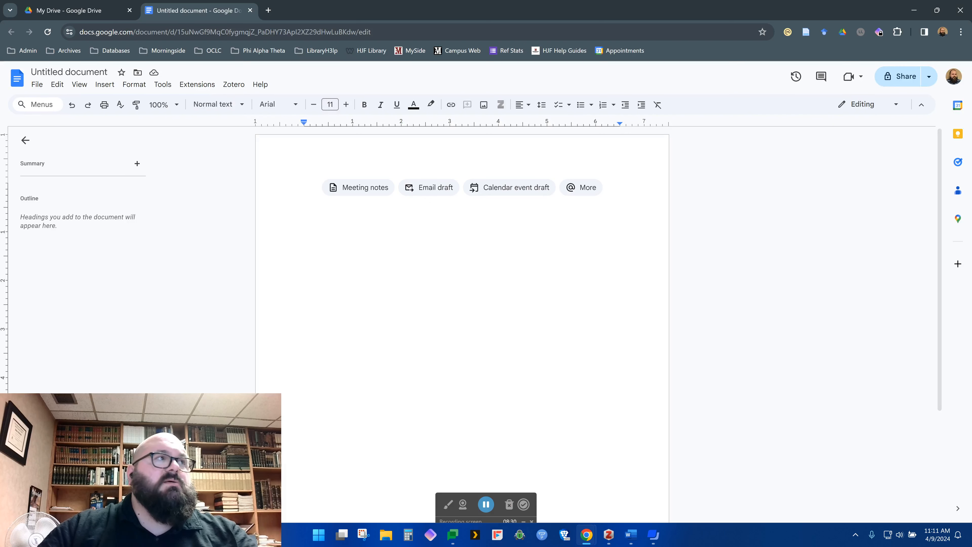
left_click(232, 86)
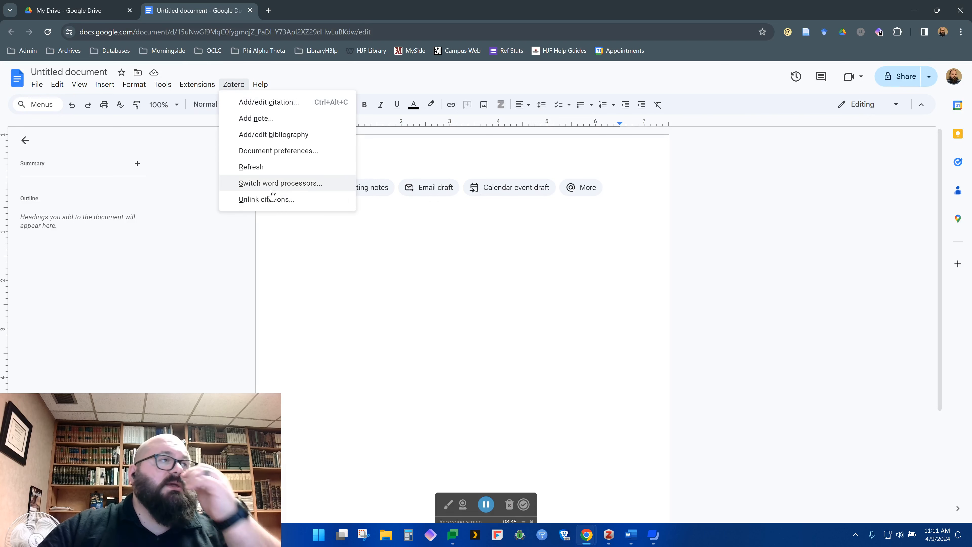
left_click(487, 505)
double_click(417, 249)
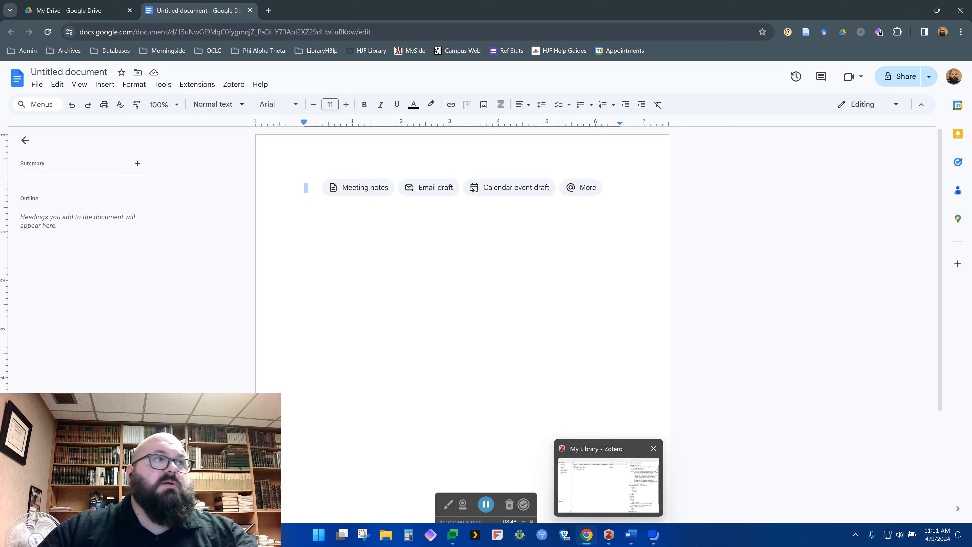
mouse_move(613, 540)
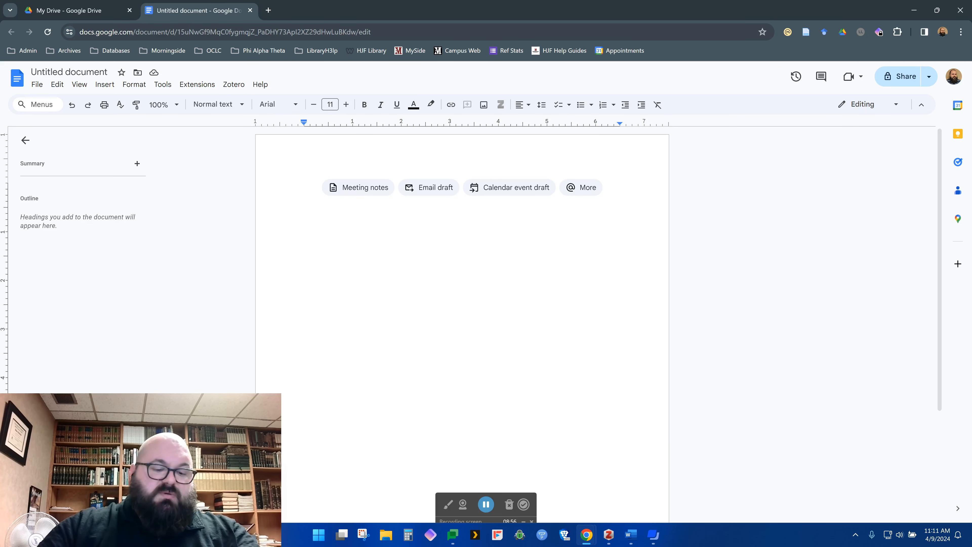
Write "This is a great sentence." and start a Zotero citation after it using the Chicago Manual of Style 17th edition (note) style.
type("This is a gre")
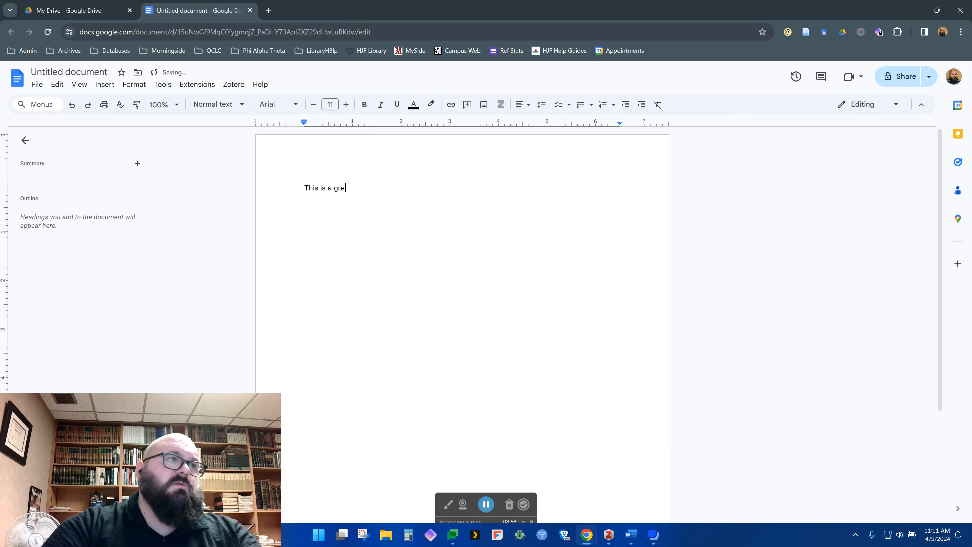
type("at settence.")
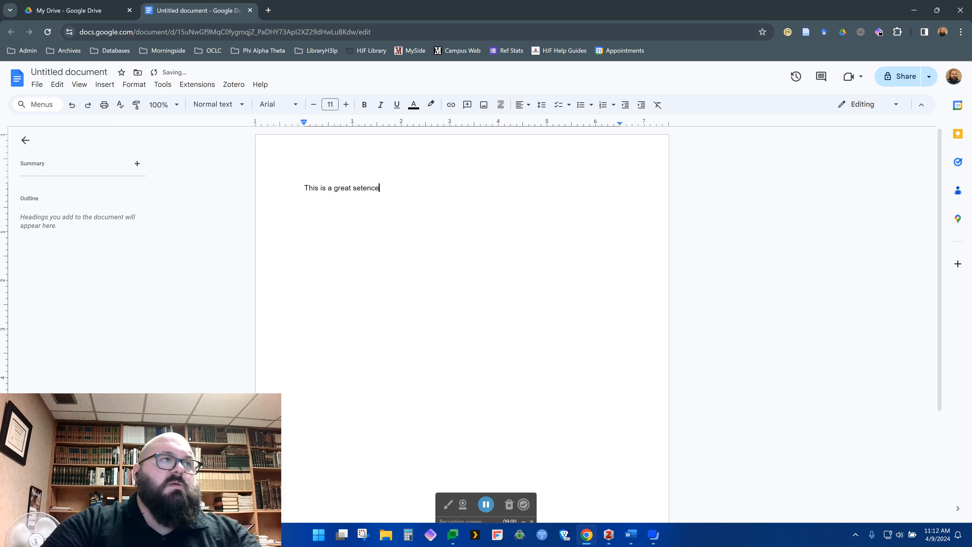
left_click(233, 85)
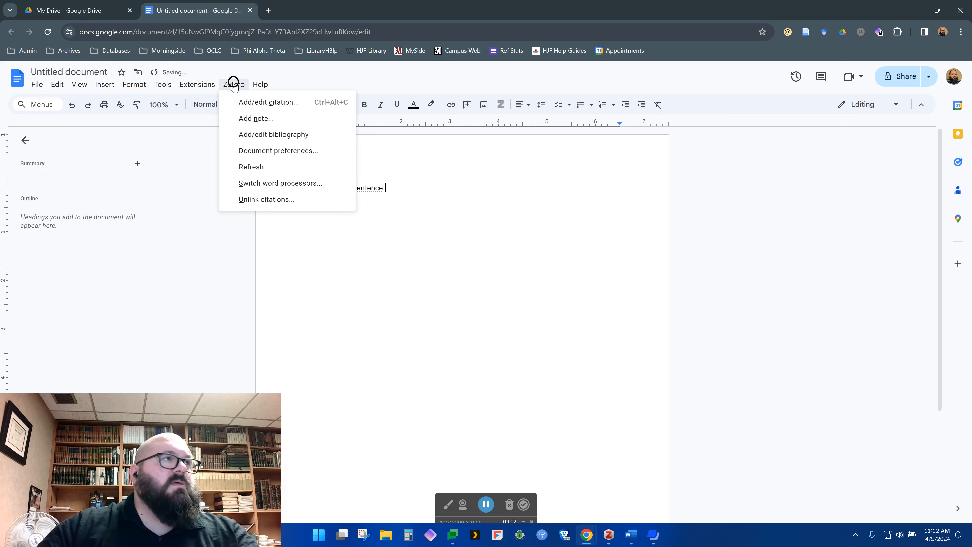
left_click(269, 103)
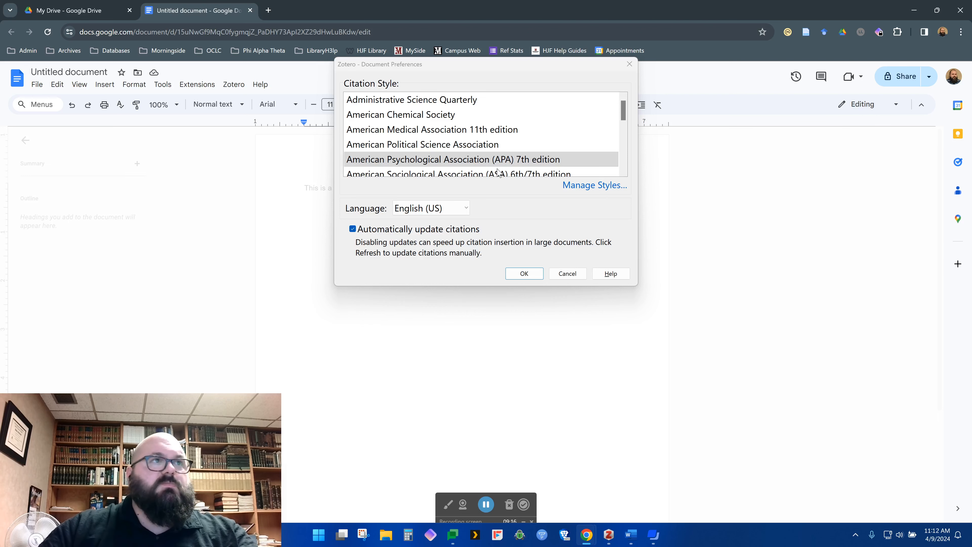
scroll(459, 152, "down", 1)
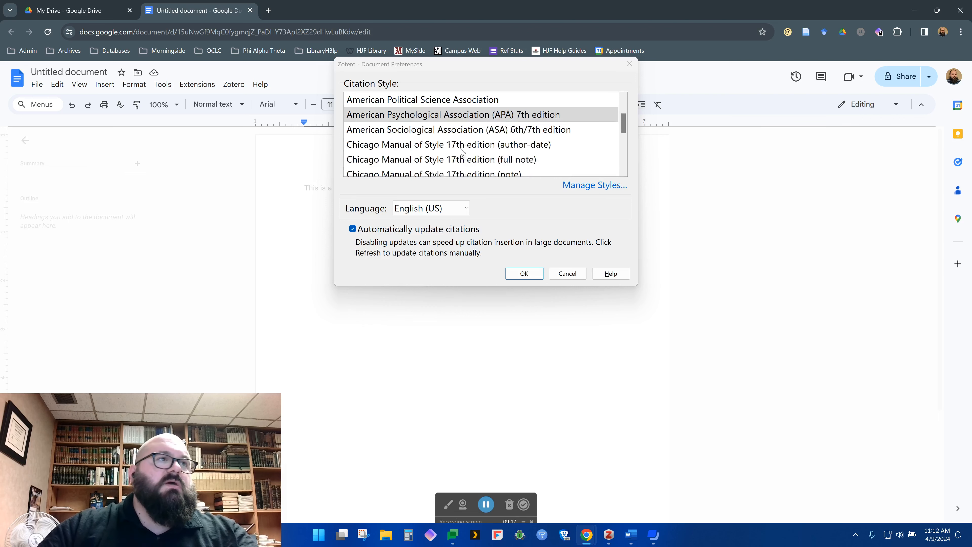
left_click(500, 173)
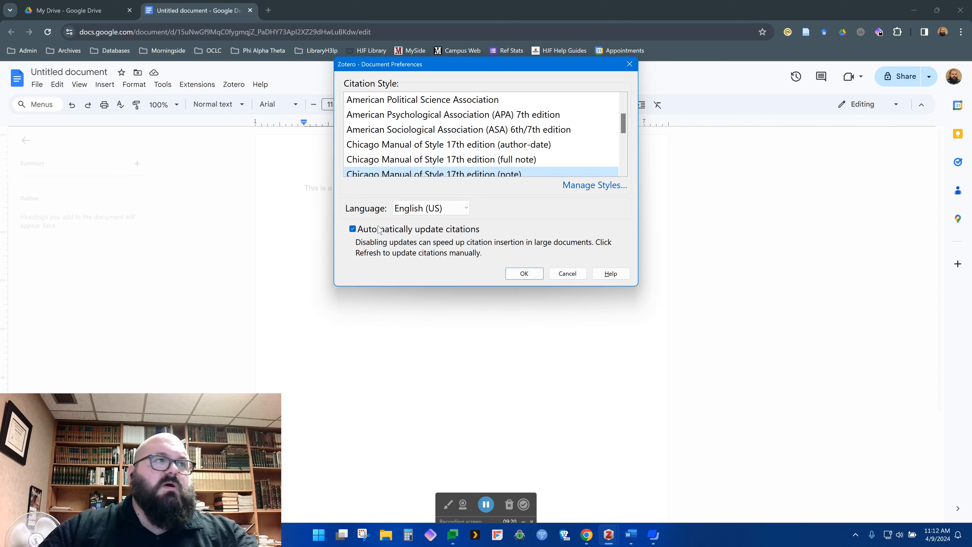
left_click(521, 274)
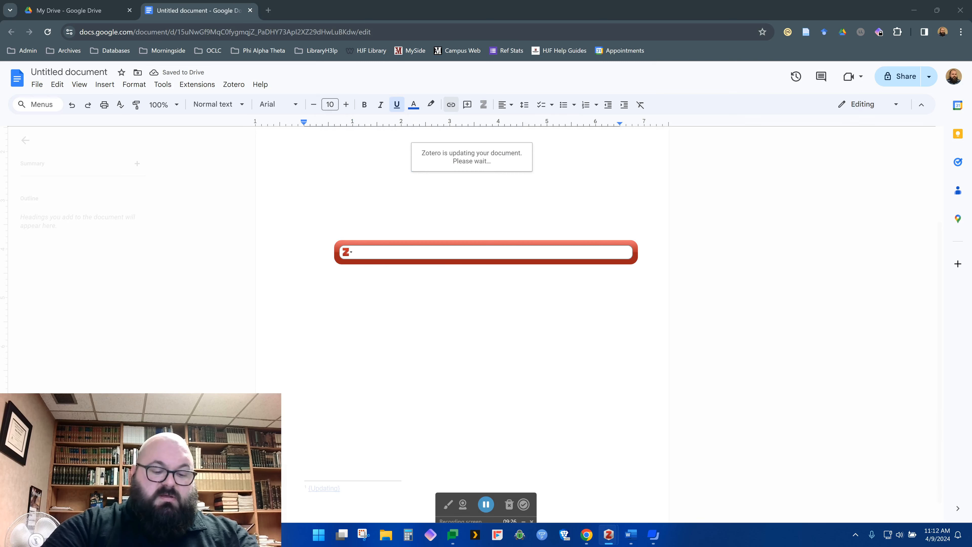
Cite the 2004 article "Lyndon Johnson and Vietnam" with page 101 in the sentence's footnote.
type("ly")
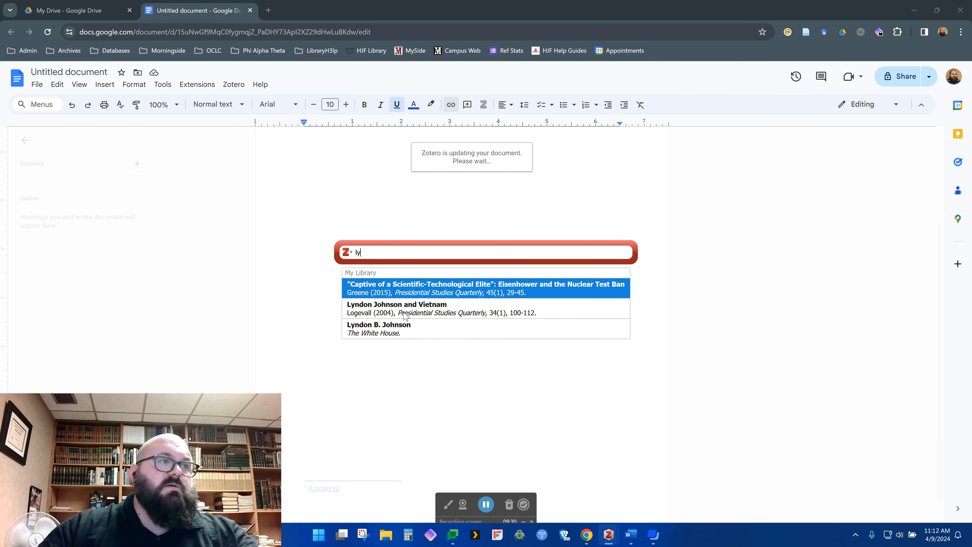
left_click(405, 314)
left_click(396, 252)
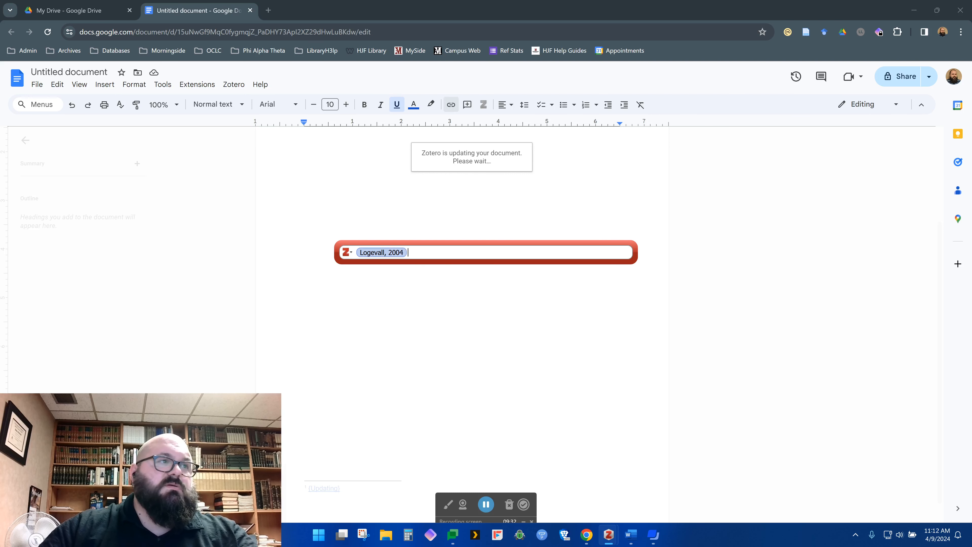
left_click(413, 295)
type("101")
key("Return")
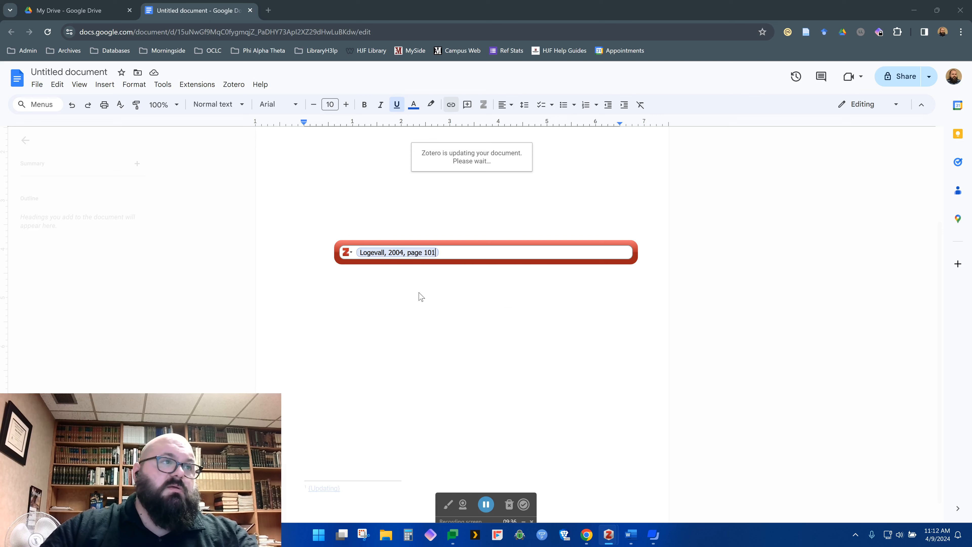
key("Return")
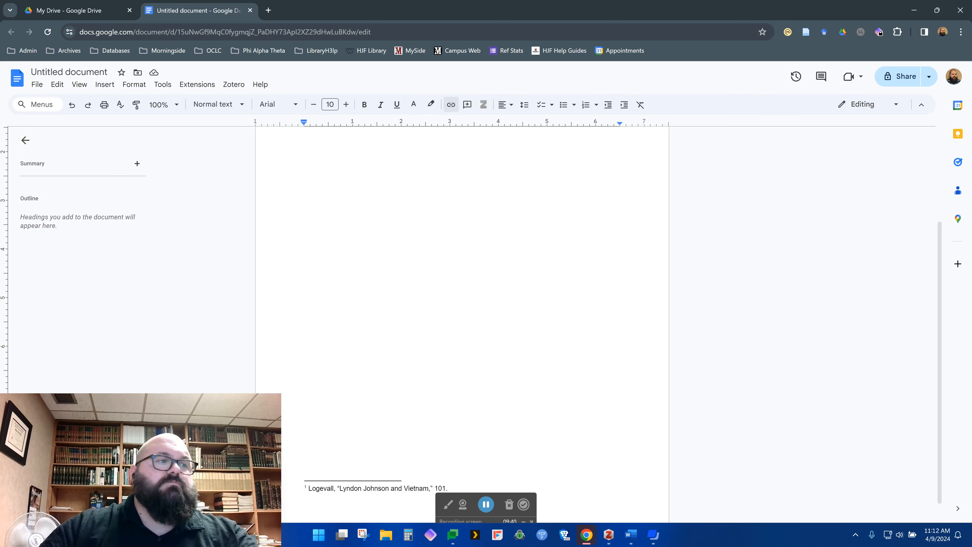
Insert a Zotero bibliography on a new line below the cited sentence.
scroll(462, 306, "up", 3)
scroll(462, 307, "down", 3)
scroll(462, 307, "up", 3)
left_click(388, 187)
key("Return")
key("Return")
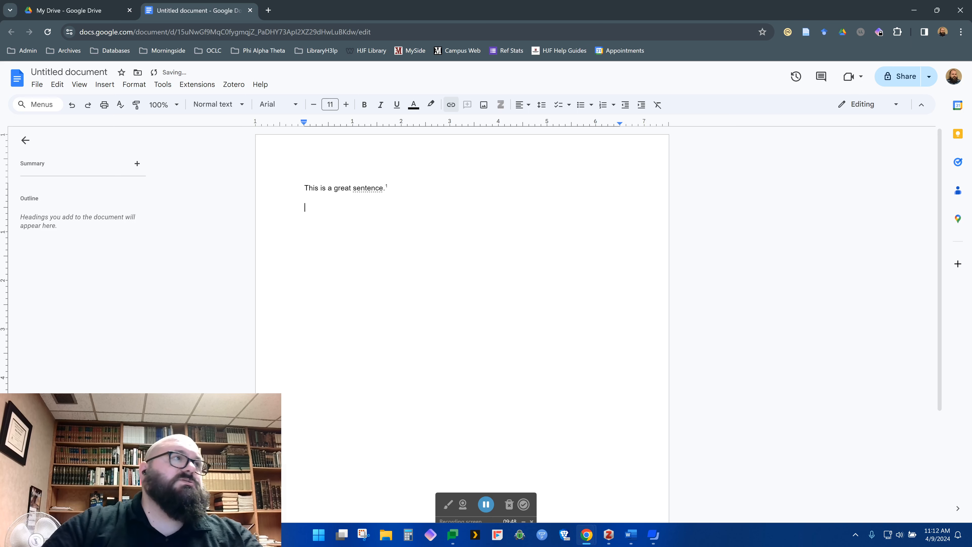
left_click(234, 84)
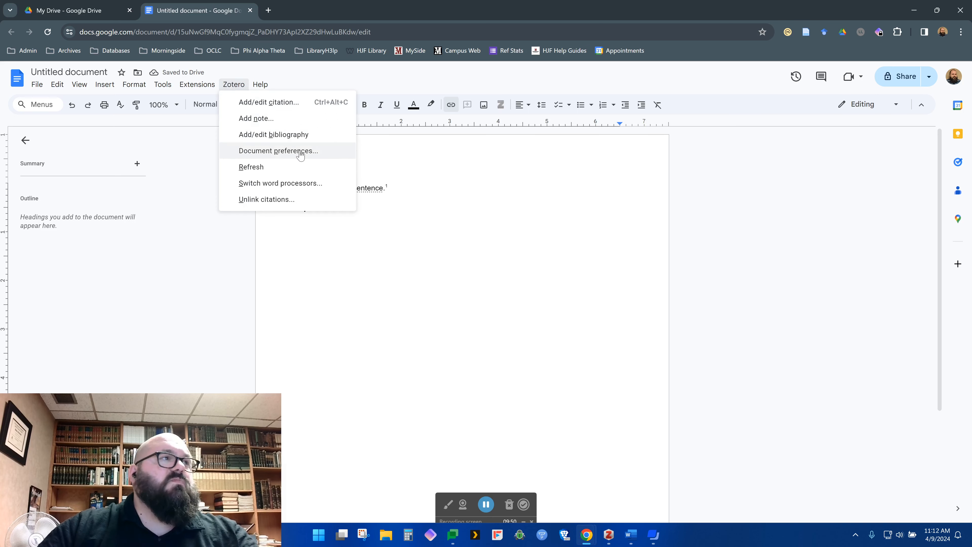
left_click(300, 134)
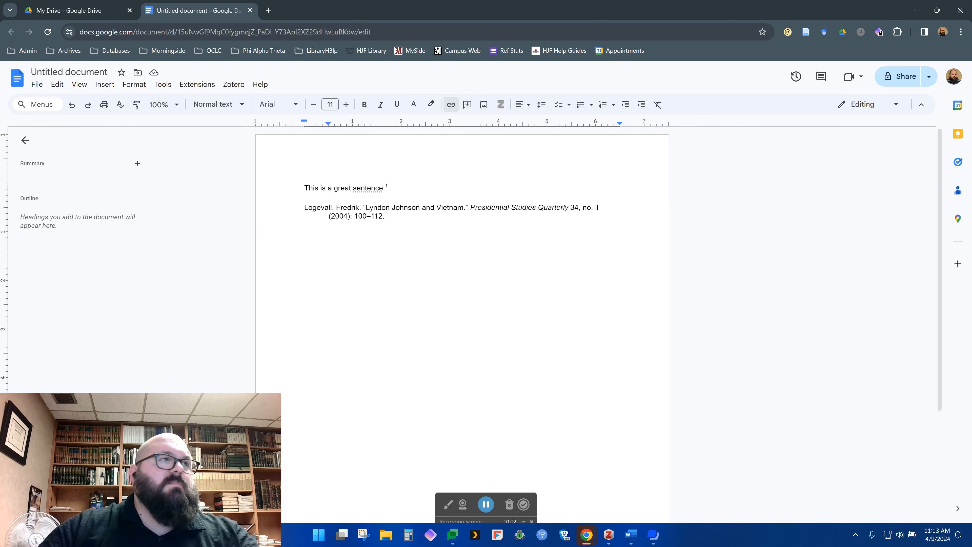
Insert the Zotero note "This is a standalone note." between the cited sentence and the bibliography.
left_click(415, 191)
key("Return")
key("Return")
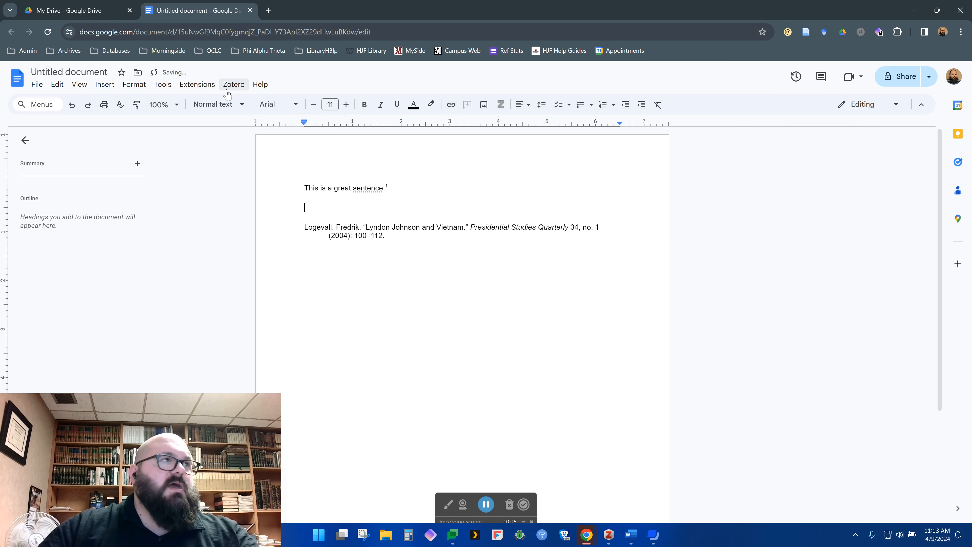
left_click(228, 89)
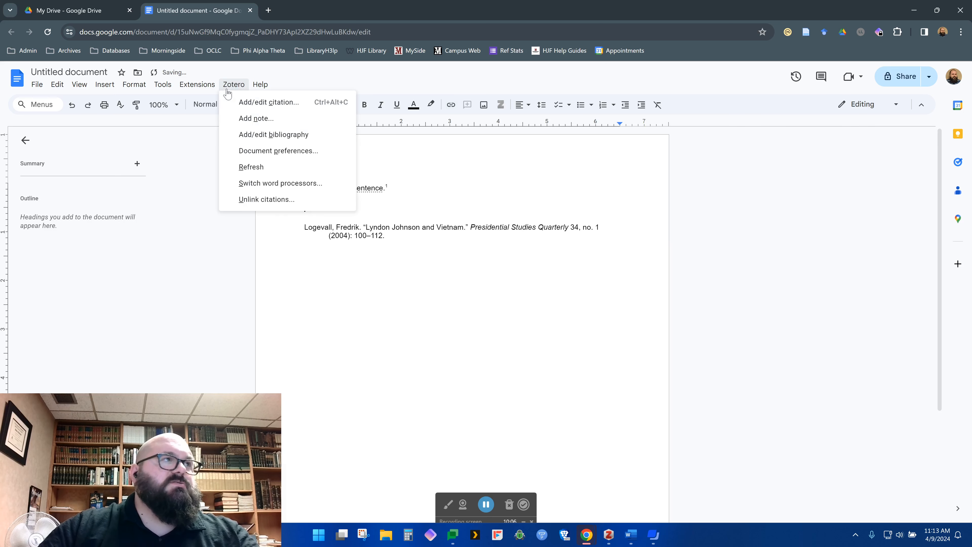
left_click(263, 120)
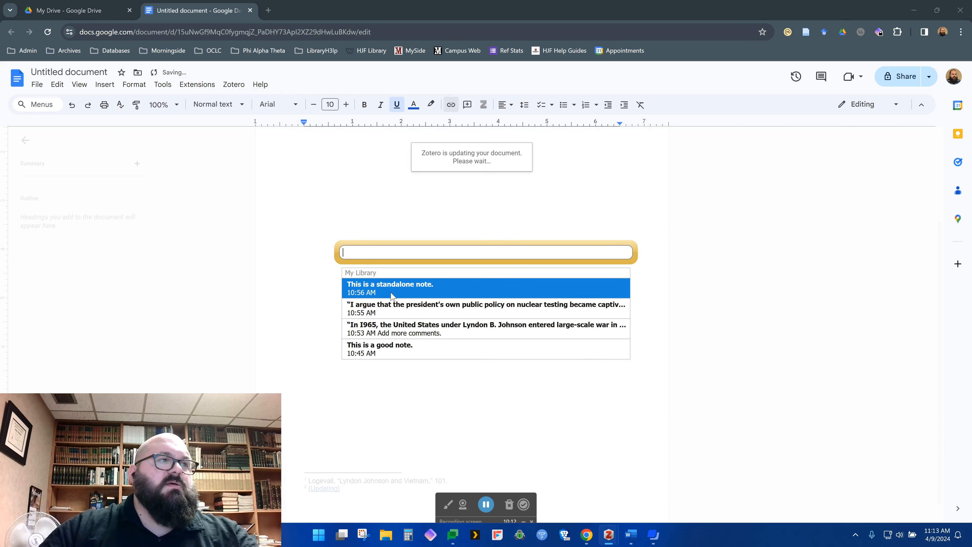
left_click(386, 285)
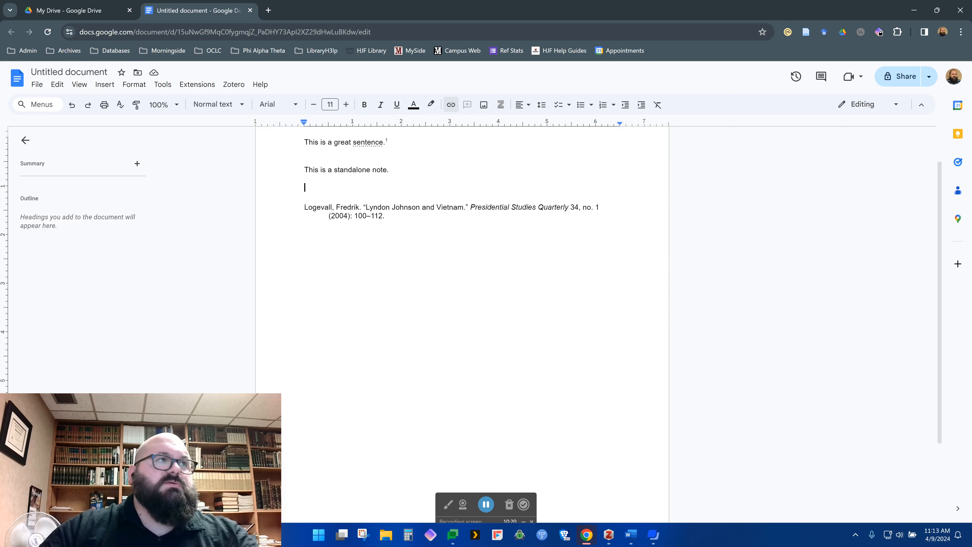
scroll(462, 306, "down", 3)
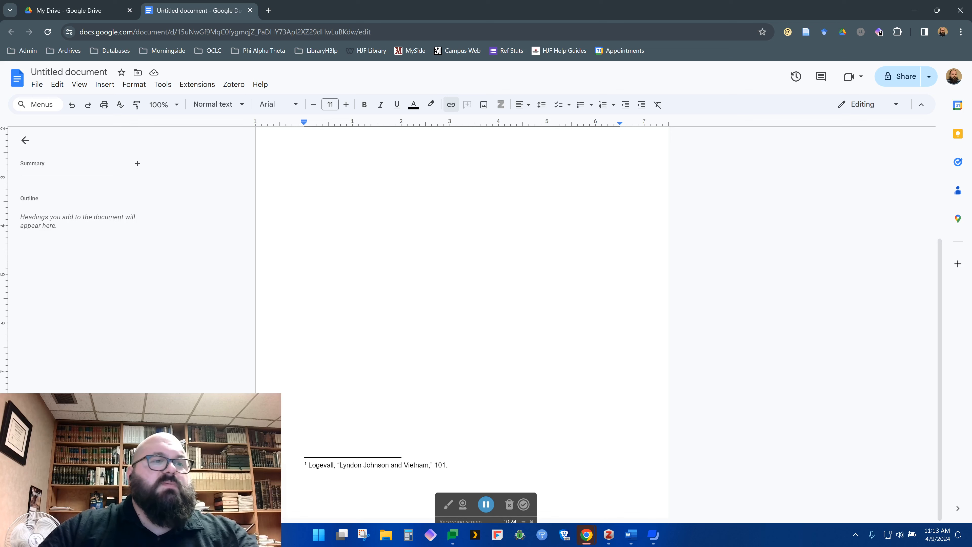
left_click(460, 303)
scroll(460, 303, "up", 1)
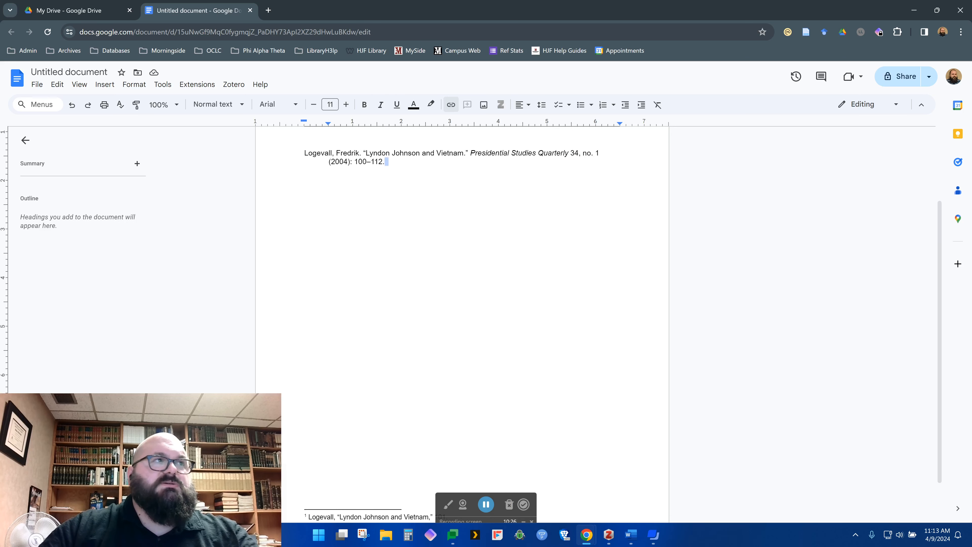
scroll(462, 268, "up", 2)
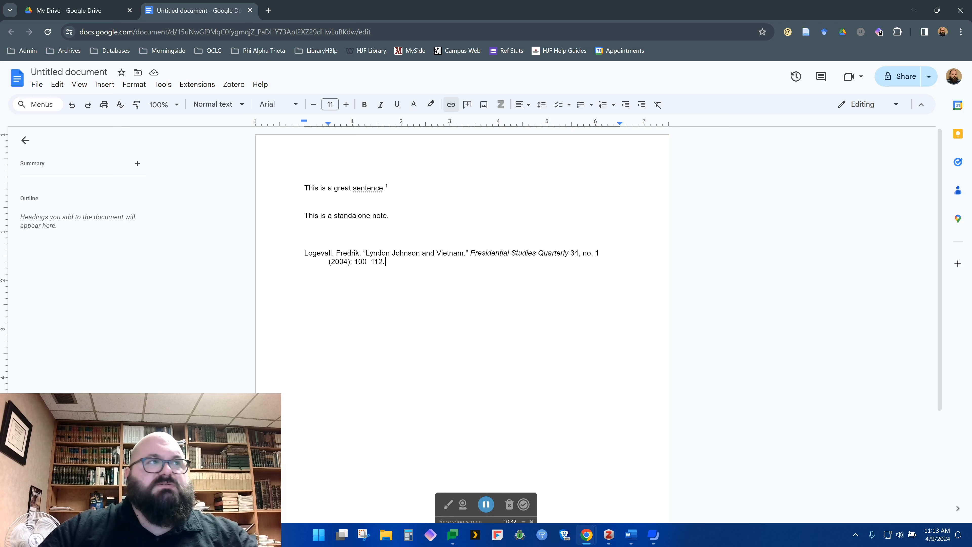
left_click(439, 234)
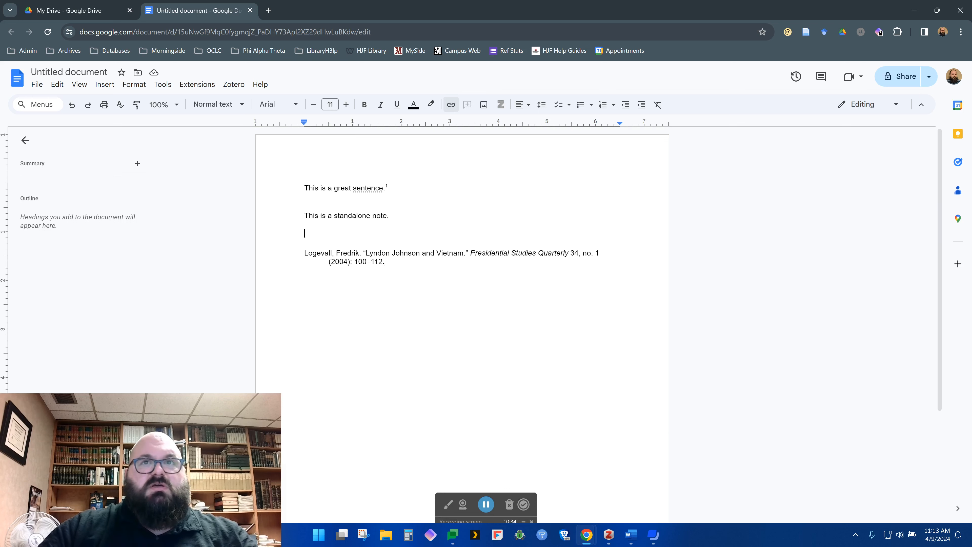